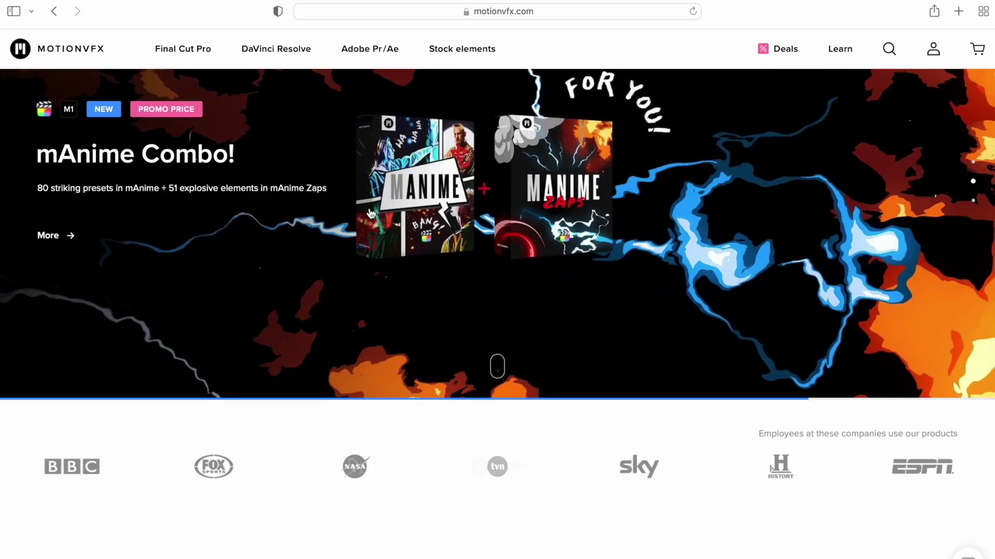
- Look through the MotionVFX home page, including the plugin categories, trending products and Apple feature section
{"action": "scroll", "coordinate": [370, 214], "scroll_direction": "down", "scroll_amount": 3}
{"action": "scroll", "coordinate": [371, 214], "scroll_direction": "down", "scroll_amount": 5}
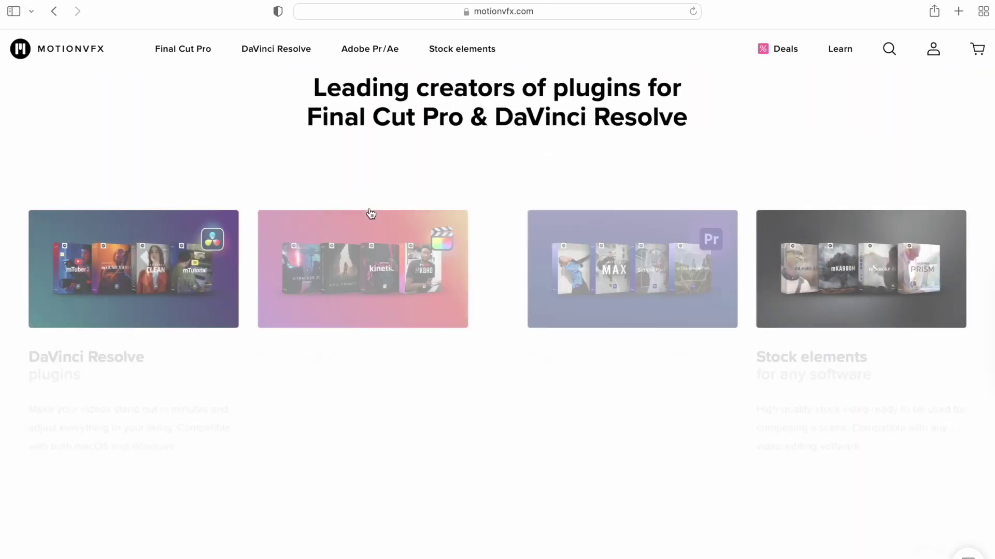
{"action": "scroll", "coordinate": [370, 212], "scroll_direction": "up", "scroll_amount": 1}
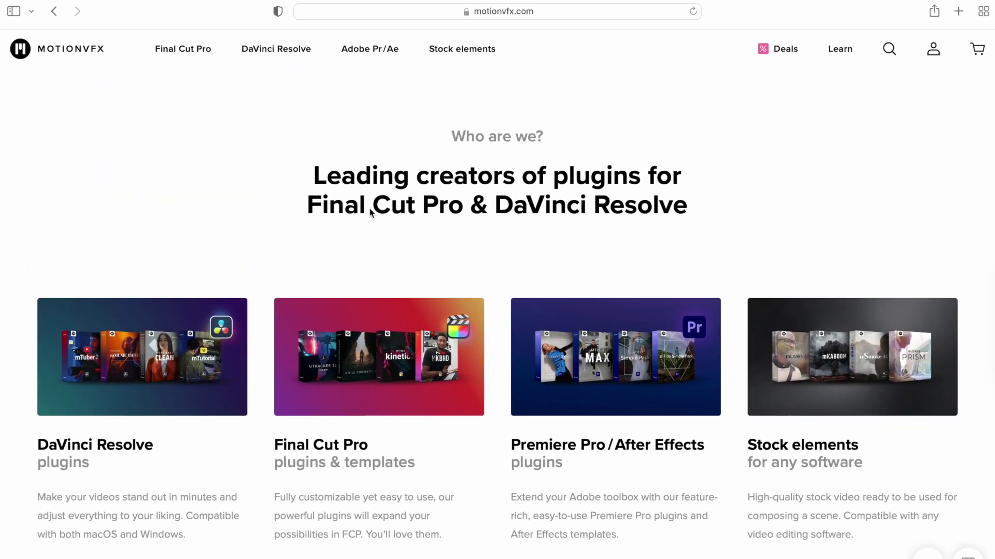
{"action": "scroll", "coordinate": [371, 210], "scroll_direction": "down", "scroll_amount": 3}
{"action": "scroll", "coordinate": [369, 208], "scroll_direction": "down", "scroll_amount": 10}
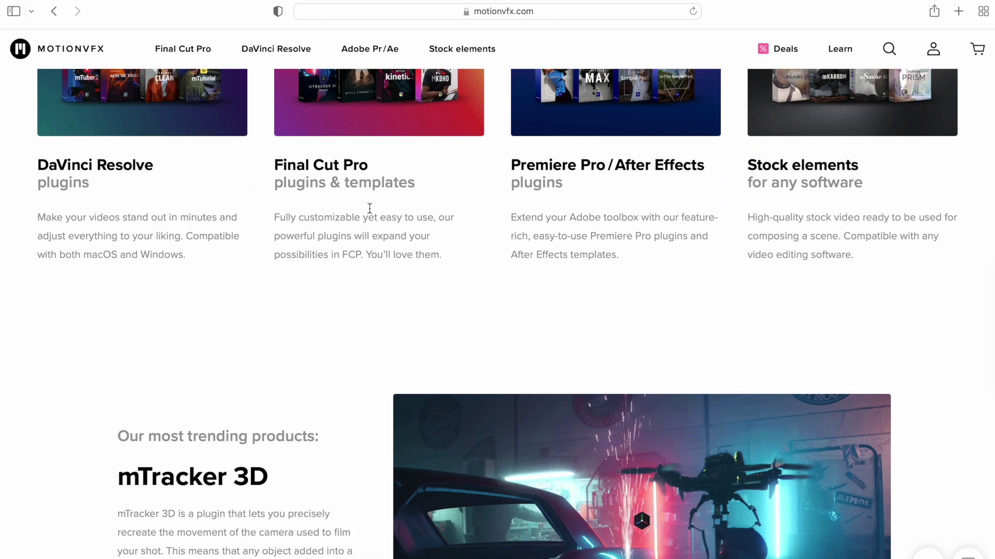
{"action": "scroll", "coordinate": [369, 208], "scroll_direction": "down", "scroll_amount": 8}
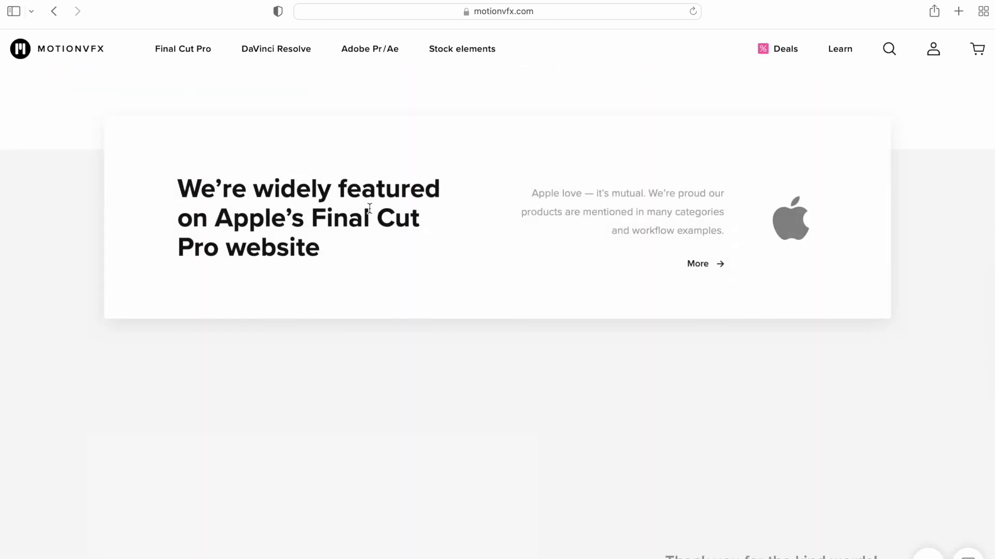
{"action": "scroll", "coordinate": [369, 208], "scroll_direction": "up", "scroll_amount": 20}
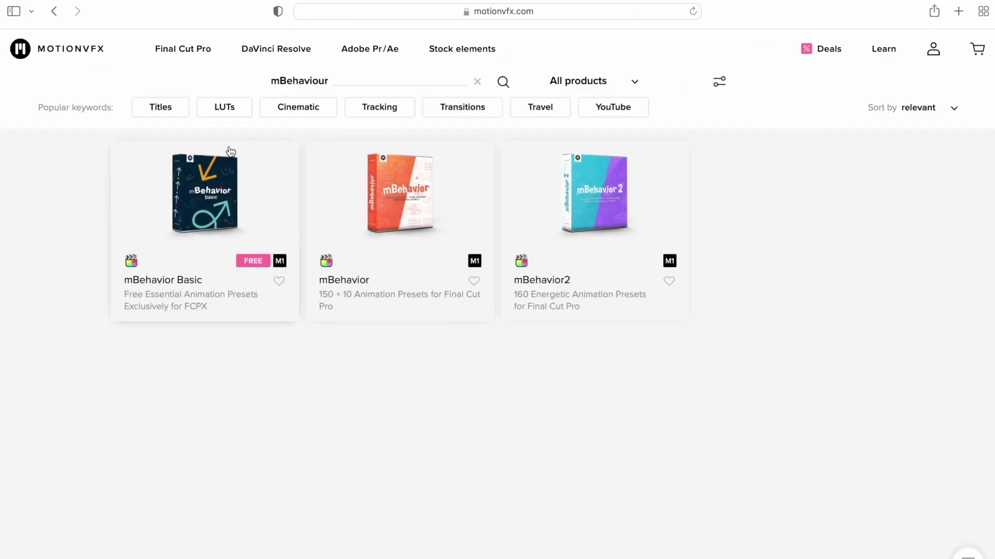
- Open the free mBehavior Basic product page and review its trailer and feature sections
{"action": "mouse_move", "coordinate": [223, 168]}
{"action": "left_click", "coordinate": [230, 221]}
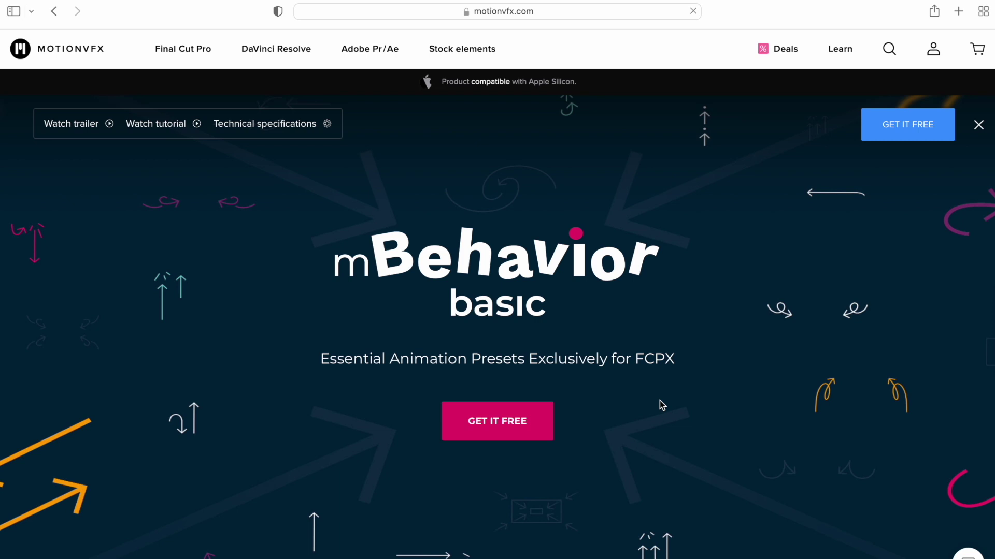
{"action": "scroll", "coordinate": [779, 417], "scroll_direction": "down", "scroll_amount": 10}
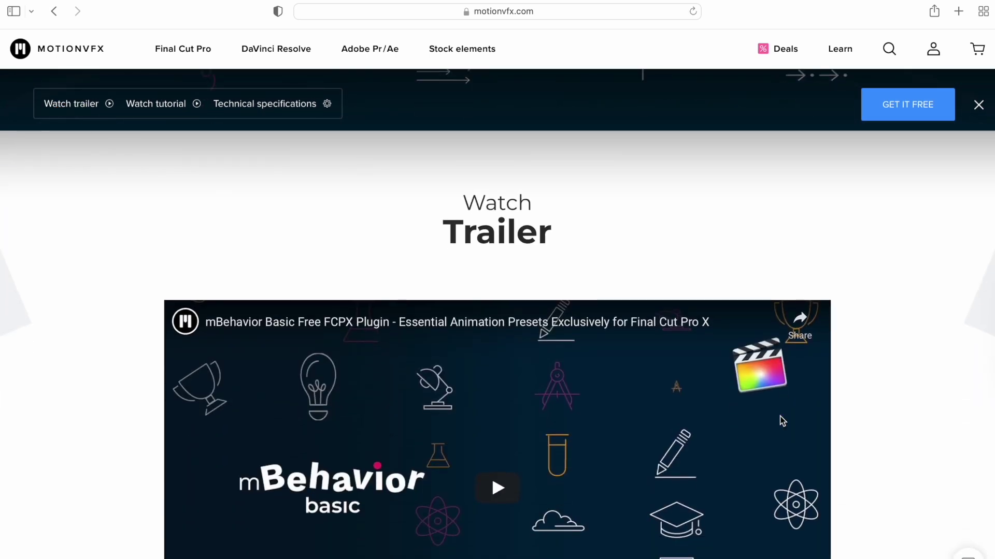
{"action": "scroll", "coordinate": [782, 420], "scroll_direction": "down", "scroll_amount": 10}
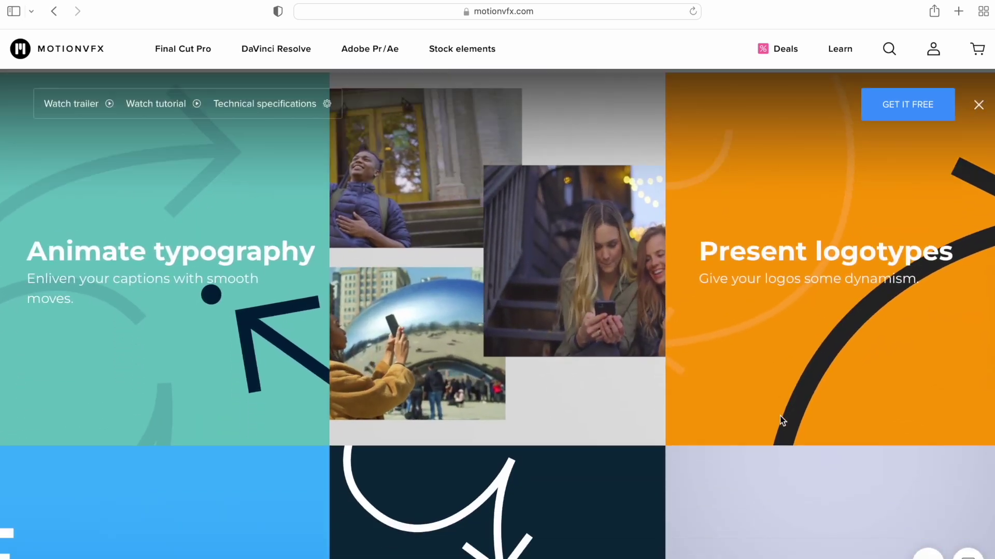
{"action": "scroll", "coordinate": [780, 417], "scroll_direction": "down", "scroll_amount": 10}
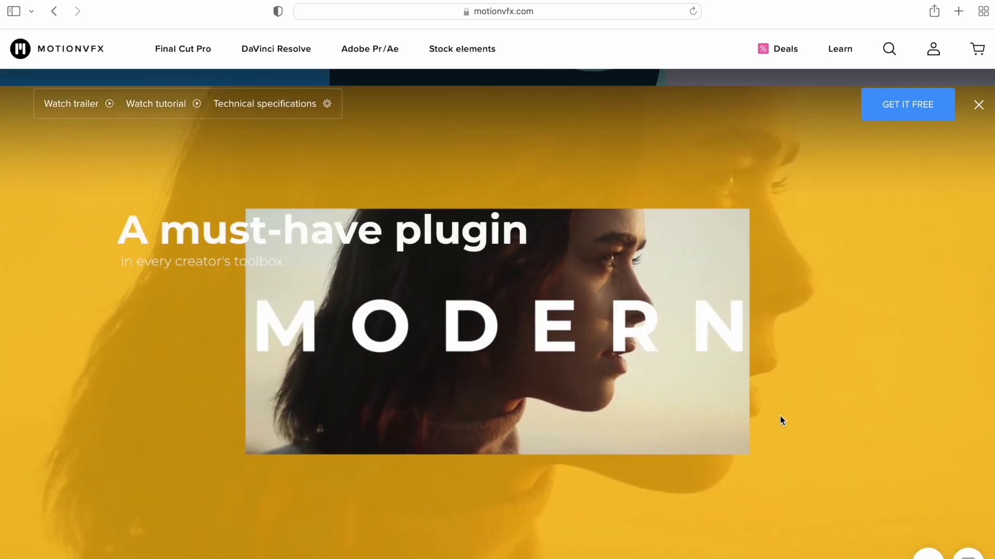
{"action": "scroll", "coordinate": [780, 416], "scroll_direction": "down", "scroll_amount": 10}
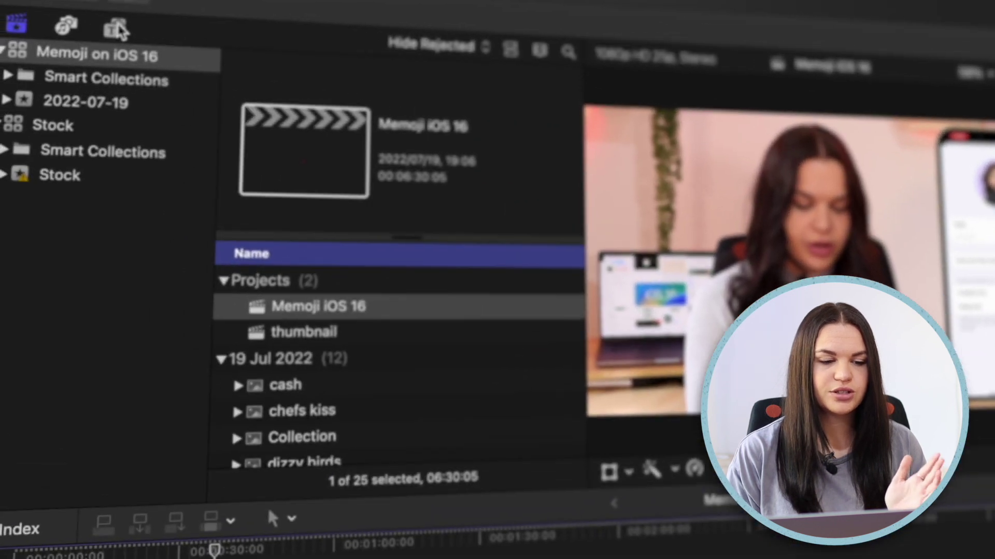
- Switch to Final Cut Pro and open the mBehavior Basic category among the installed titles
{"action": "left_click", "coordinate": [67, 36]}
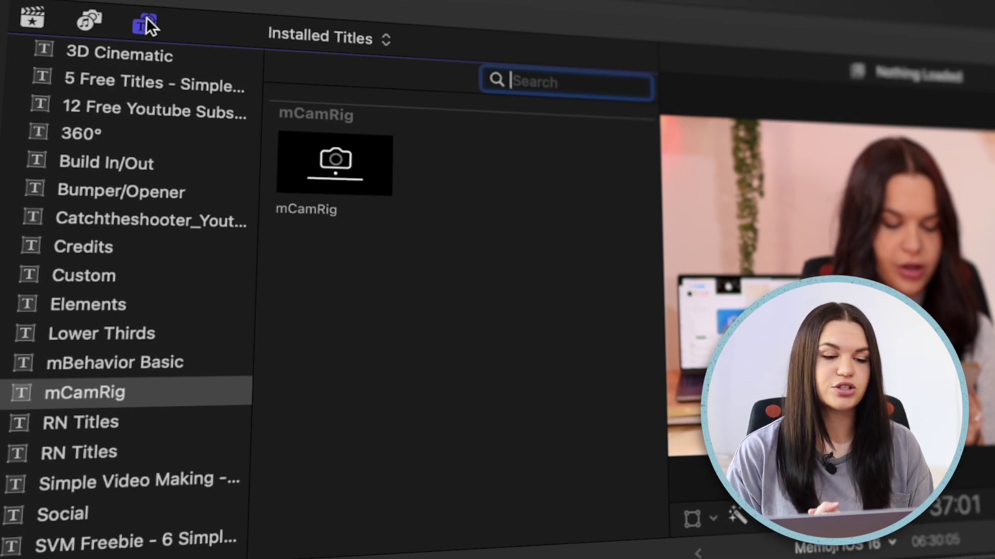
{"action": "scroll", "coordinate": [142, 356], "scroll_direction": "down", "scroll_amount": 2}
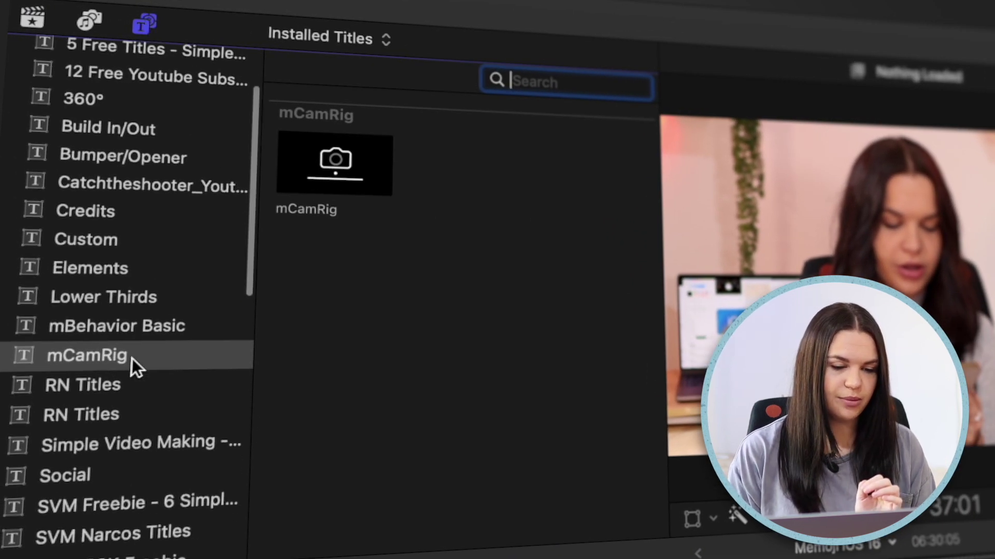
{"action": "left_click", "coordinate": [128, 335]}
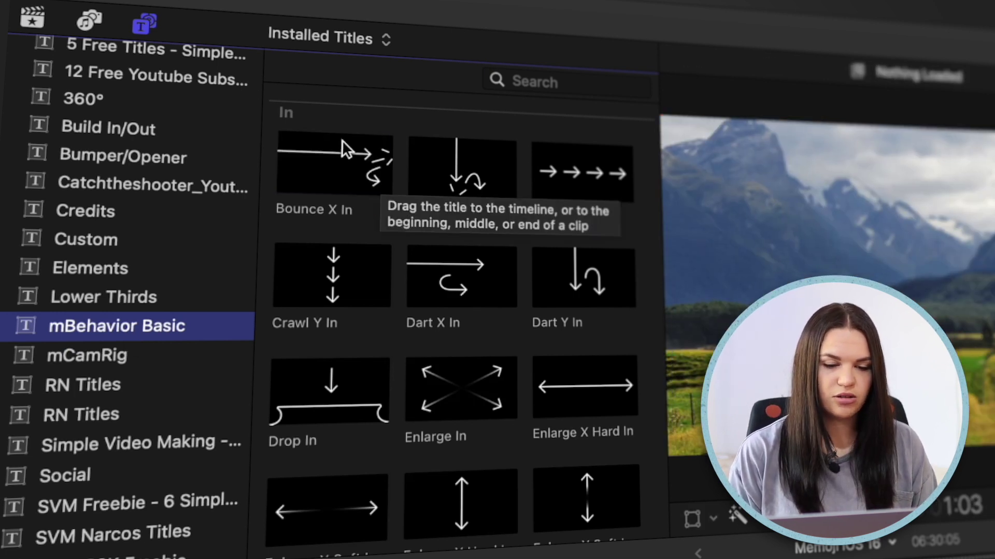
- Look through the In, Out and Through animation presets of mBehavior Basic
{"action": "scroll", "coordinate": [467, 244], "scroll_direction": "down", "scroll_amount": 3}
{"action": "scroll", "coordinate": [467, 244], "scroll_direction": "down", "scroll_amount": 3}
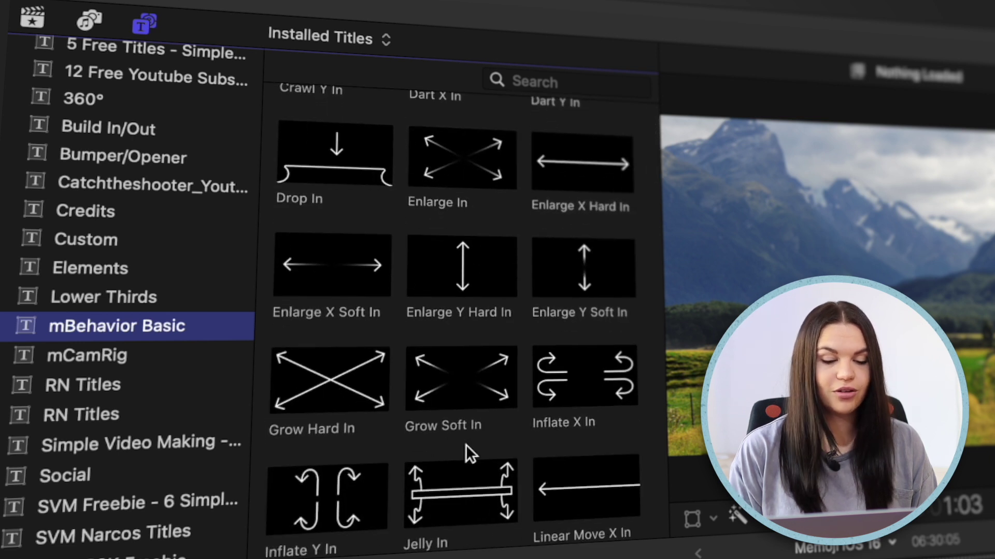
{"action": "scroll", "coordinate": [414, 486], "scroll_direction": "down", "scroll_amount": 8}
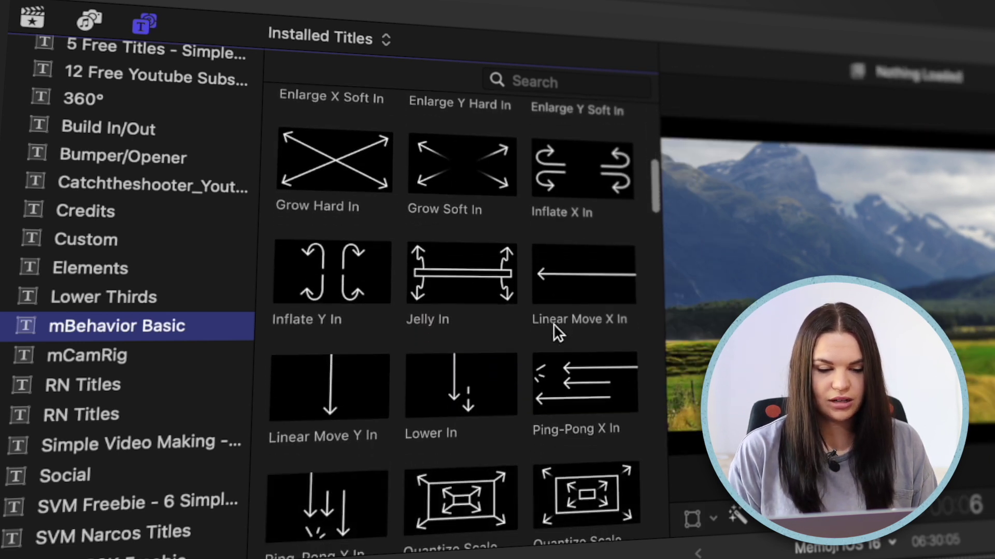
{"action": "scroll", "coordinate": [490, 404], "scroll_direction": "down", "scroll_amount": 15}
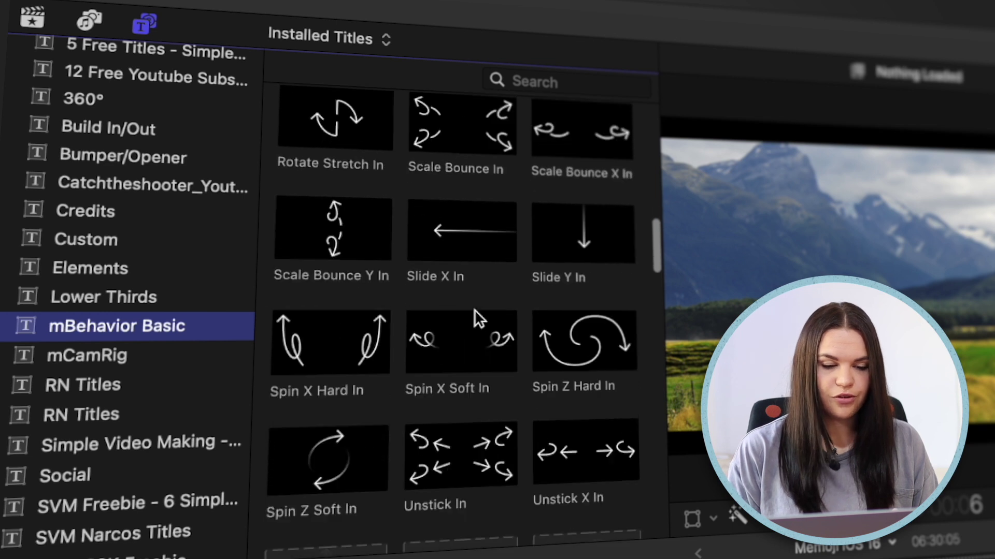
{"action": "scroll", "coordinate": [475, 310], "scroll_direction": "down", "scroll_amount": 5}
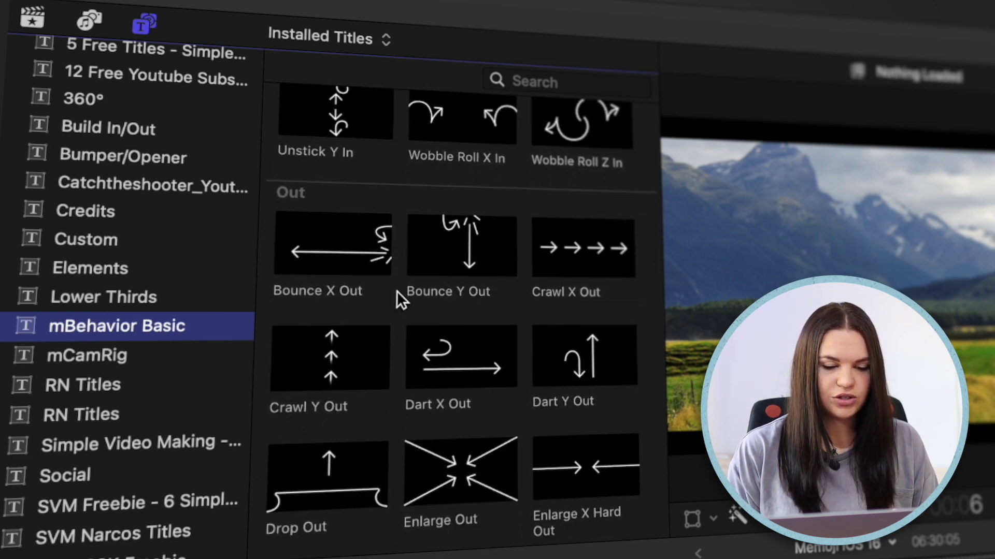
{"action": "scroll", "coordinate": [396, 290], "scroll_direction": "down", "scroll_amount": 9}
{"action": "scroll", "coordinate": [396, 291], "scroll_direction": "down", "scroll_amount": 20}
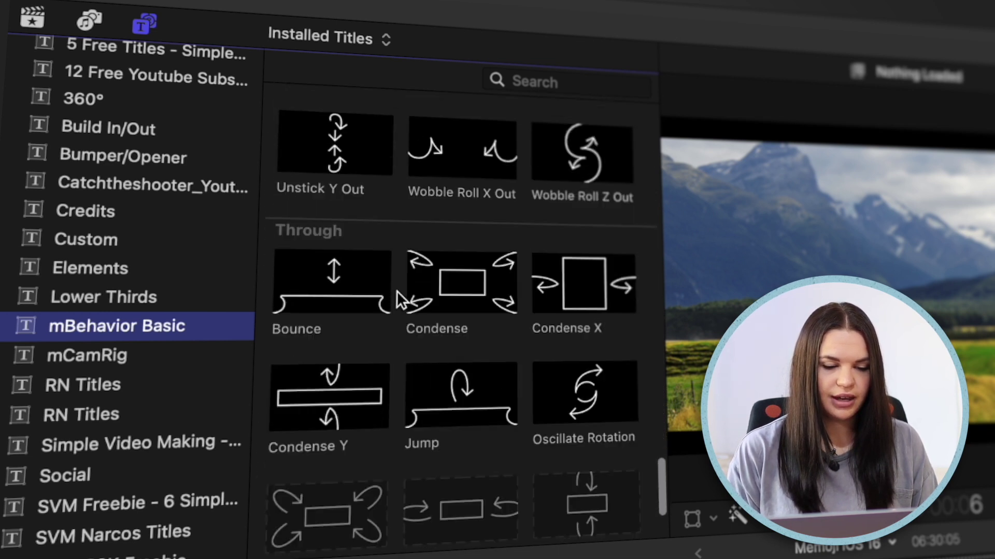
{"action": "scroll", "coordinate": [397, 291], "scroll_direction": "up", "scroll_amount": 9}
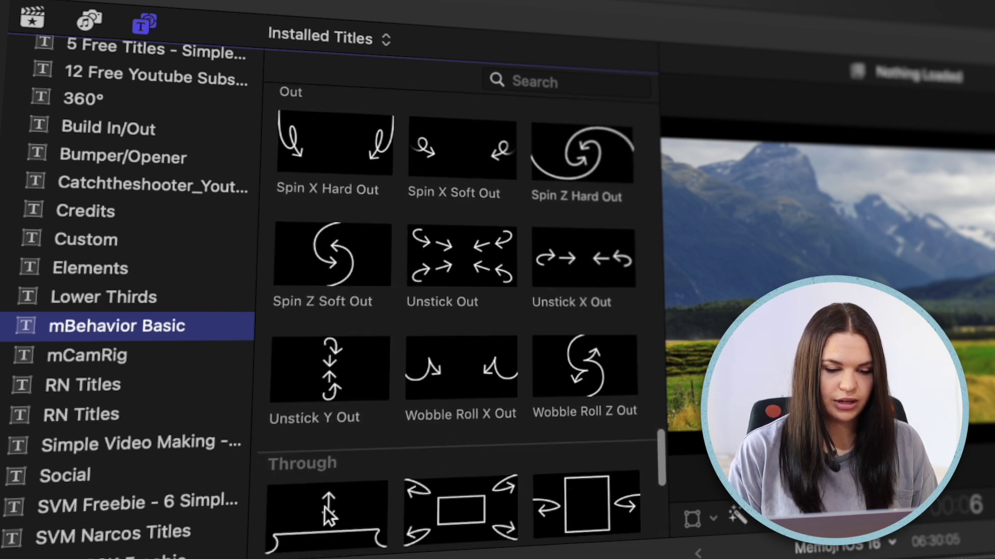
{"action": "scroll", "coordinate": [391, 436], "scroll_direction": "down", "scroll_amount": 3}
{"action": "scroll", "coordinate": [404, 467], "scroll_direction": "down", "scroll_amount": 4}
{"action": "scroll", "coordinate": [455, 369], "scroll_direction": "up", "scroll_amount": 4}
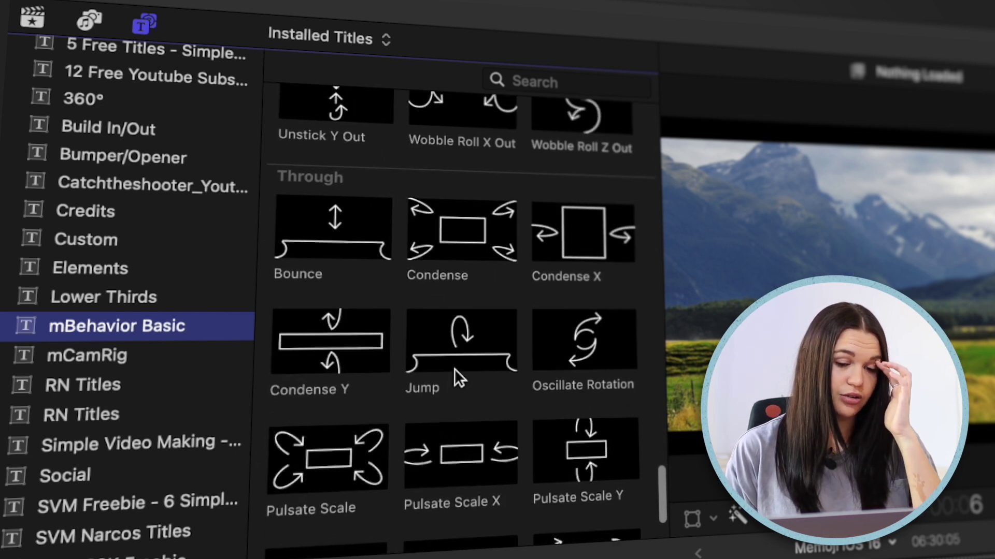
{"action": "scroll", "coordinate": [399, 324], "scroll_direction": "up", "scroll_amount": 20}
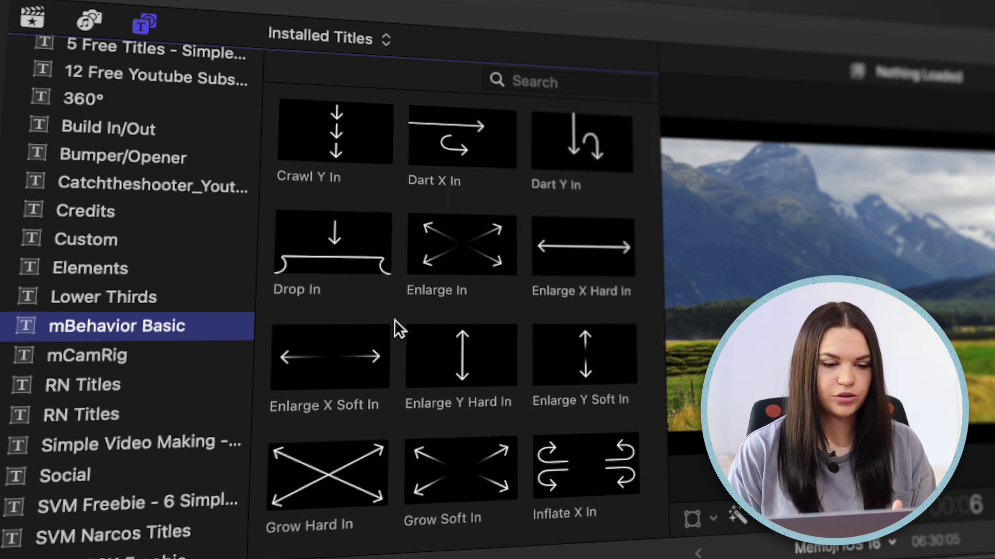
{"action": "scroll", "coordinate": [395, 319], "scroll_direction": "up", "scroll_amount": 3}
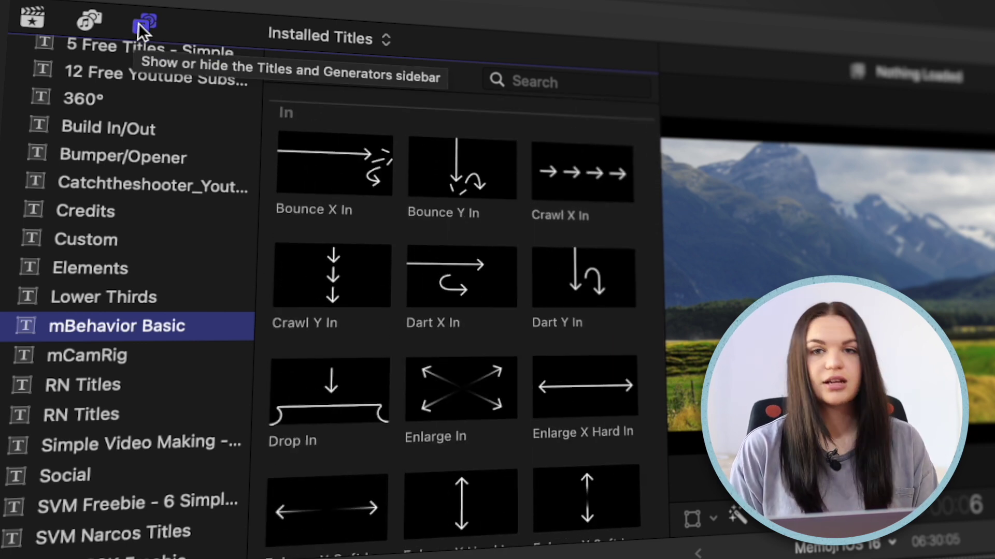
{"action": "scroll", "coordinate": [103, 236], "scroll_direction": "up", "scroll_amount": 3}
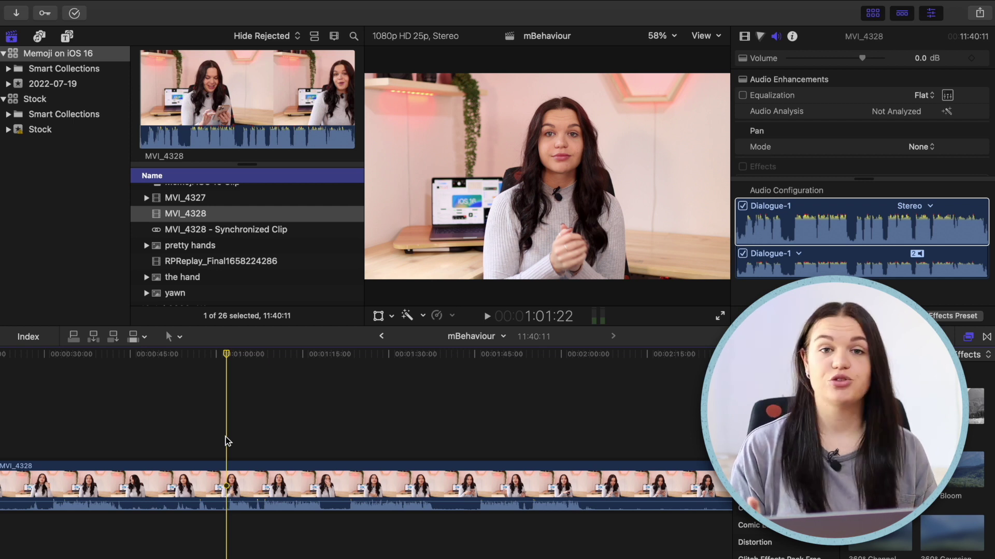
{"action": "key", "text": "Down"}
{"action": "key", "text": "Down"}
{"action": "key", "text": "Down"}
{"action": "key", "text": "q"}
{"action": "left_click", "coordinate": [291, 391]}
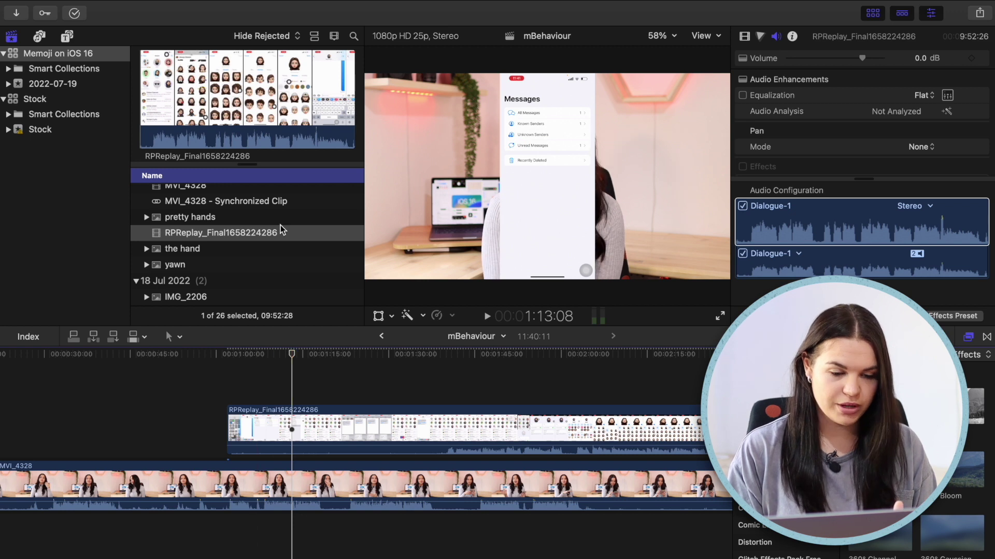
{"action": "scroll", "coordinate": [280, 225], "scroll_direction": "down", "scroll_amount": 10}
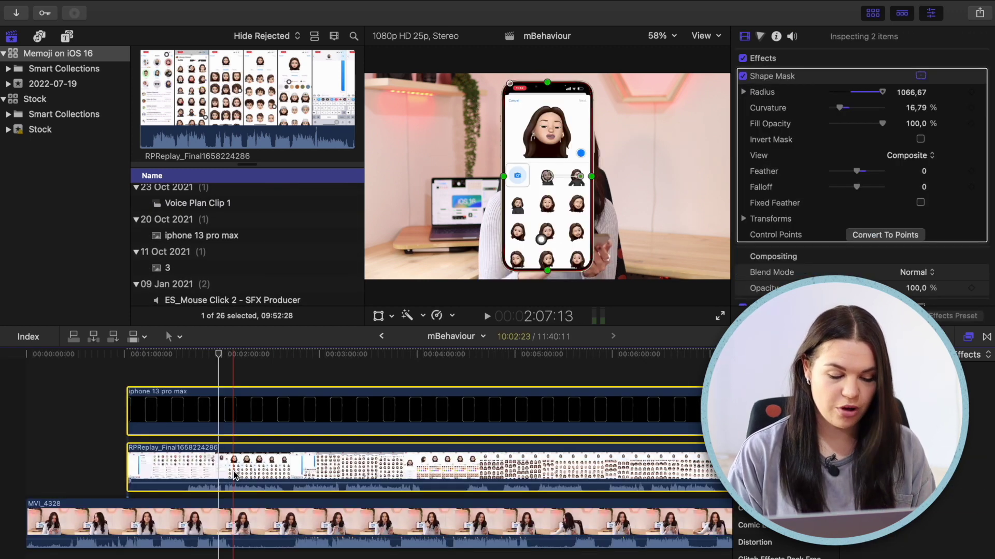
{"action": "key", "text": "alt+g"}
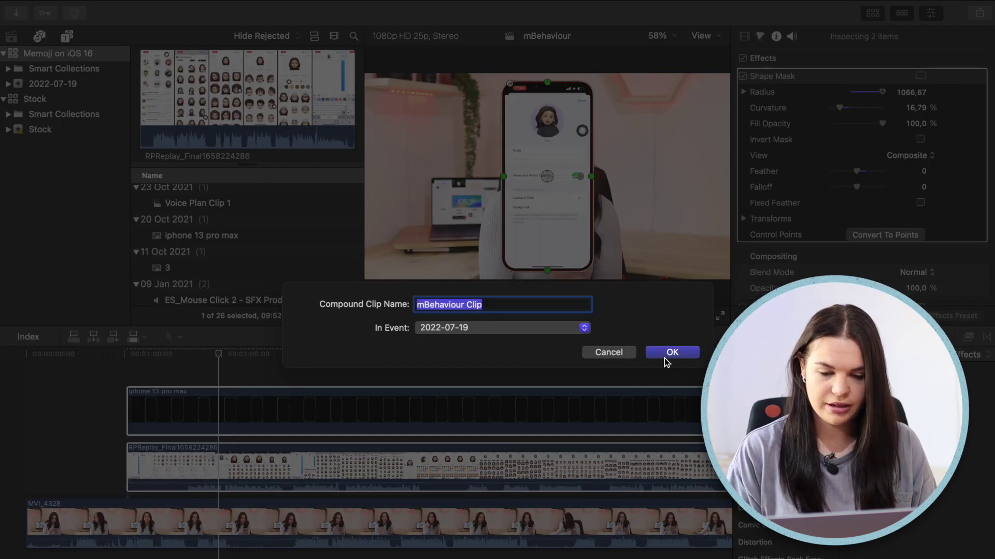
{"action": "left_click", "coordinate": [669, 356]}
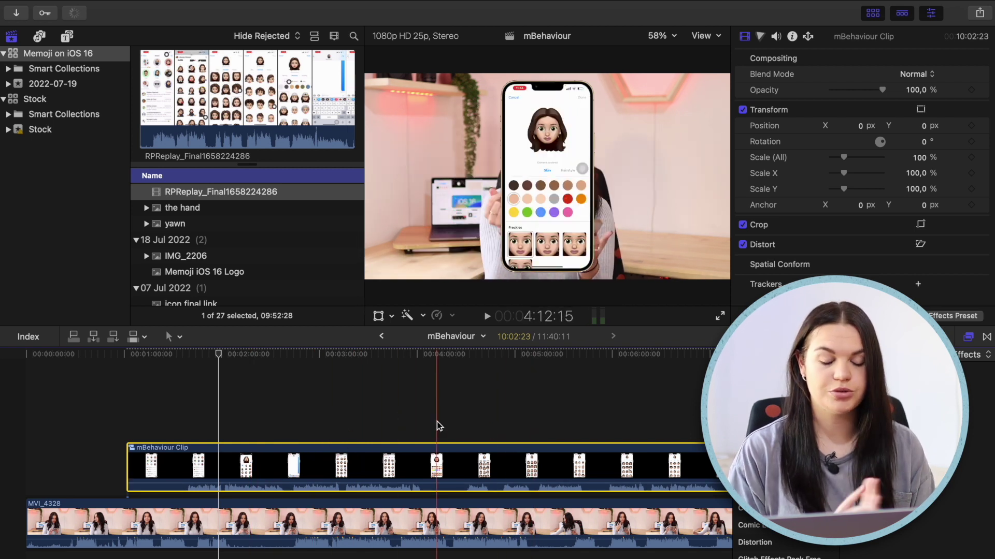
{"action": "left_click_drag", "start_coordinate": [861, 126], "coordinate": [860, 126]}
{"action": "left_click_drag", "start_coordinate": [919, 157], "coordinate": [920, 161]}
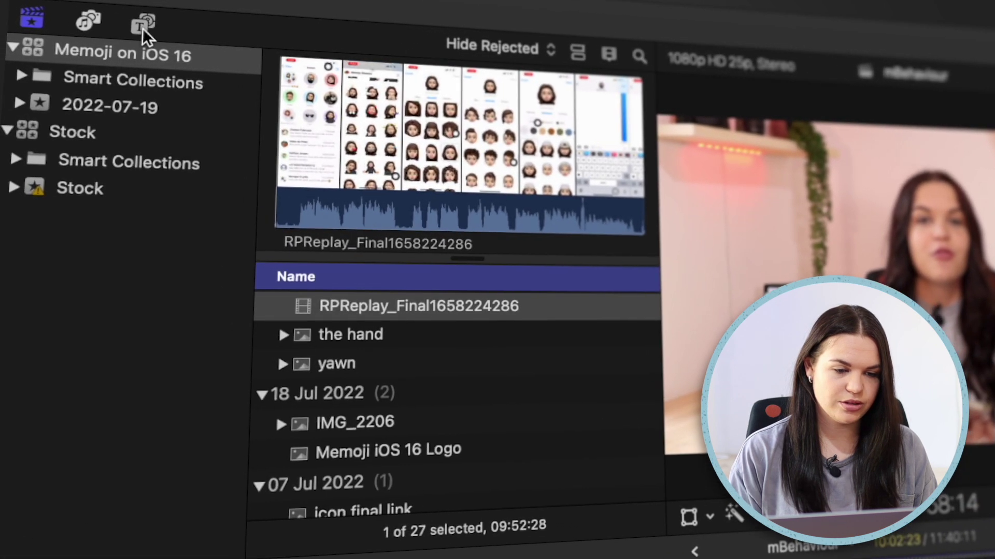
- Look through the In presets of mBehavior Basic and preview several of their animations, including Drop In, Bounce X In and Lower In
{"action": "left_click", "coordinate": [67, 36]}
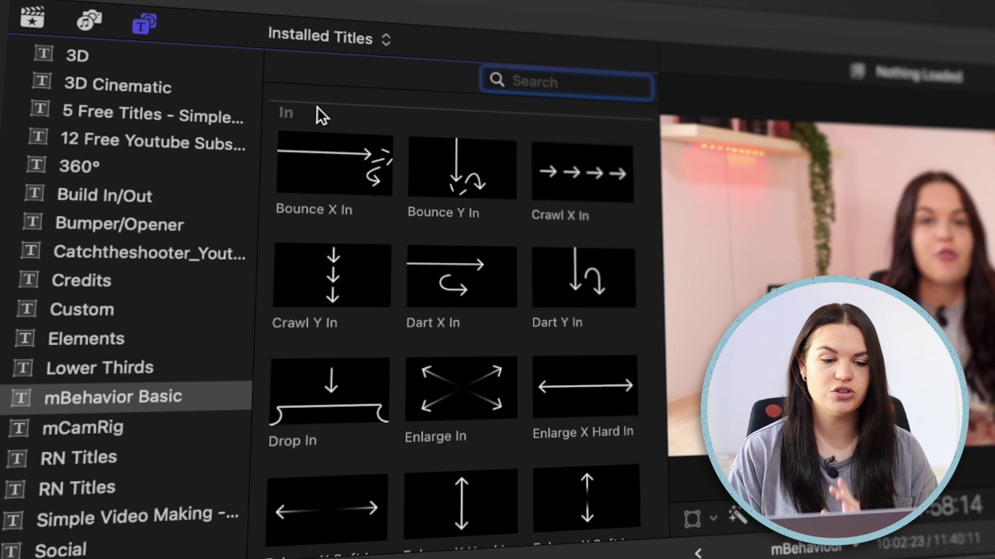
{"action": "scroll", "coordinate": [451, 310], "scroll_direction": "down", "scroll_amount": 4}
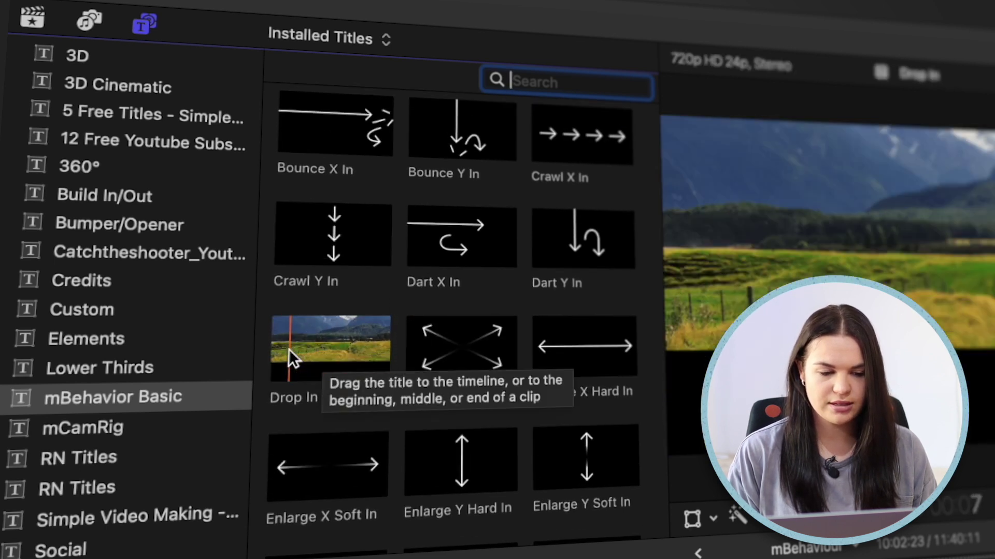
{"action": "scroll", "coordinate": [344, 349], "scroll_direction": "up", "scroll_amount": 2}
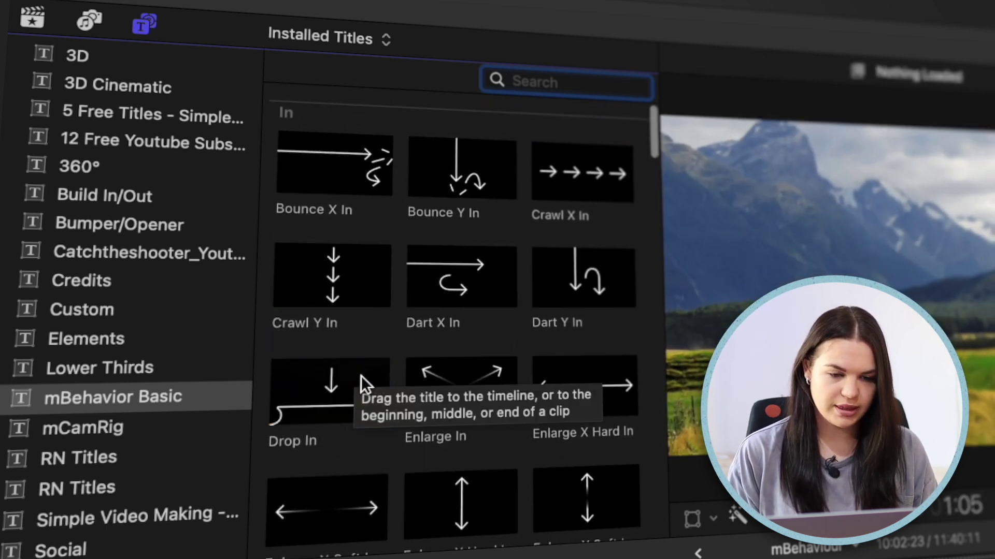
{"action": "scroll", "coordinate": [494, 359], "scroll_direction": "down", "scroll_amount": 3}
{"action": "scroll", "coordinate": [500, 360], "scroll_direction": "up", "scroll_amount": 3}
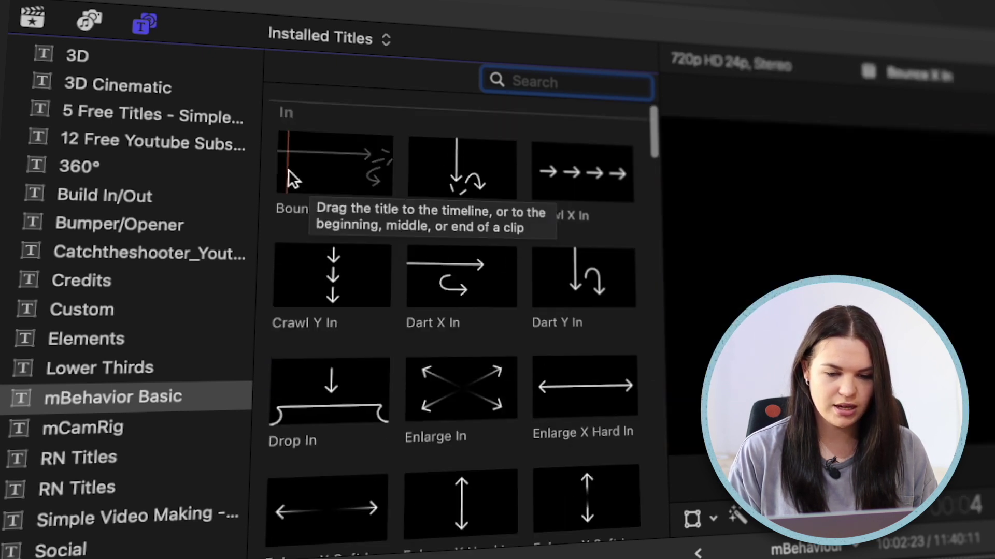
{"action": "scroll", "coordinate": [533, 353], "scroll_direction": "down", "scroll_amount": 8}
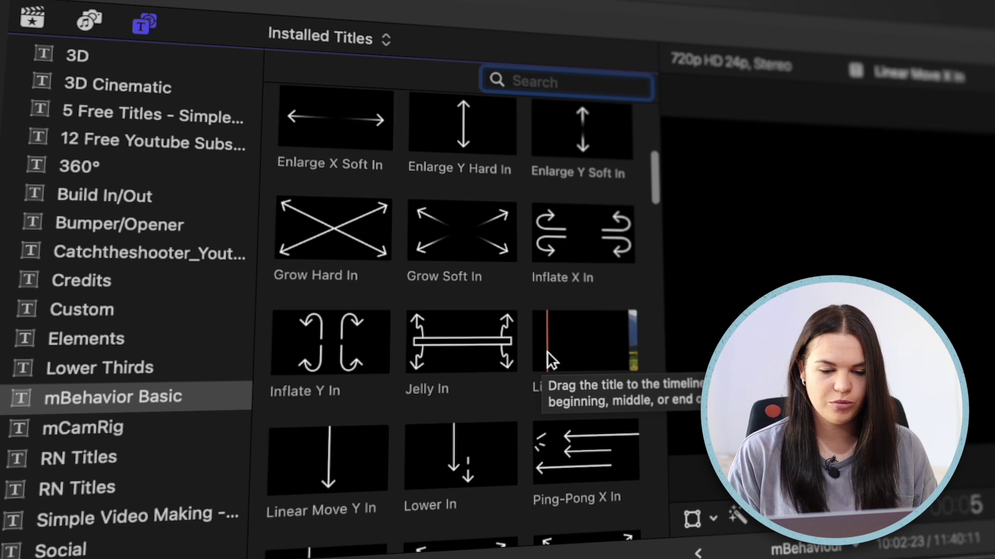
{"action": "scroll", "coordinate": [625, 350], "scroll_direction": "down", "scroll_amount": 2}
{"action": "scroll", "coordinate": [600, 332], "scroll_direction": "down", "scroll_amount": 5}
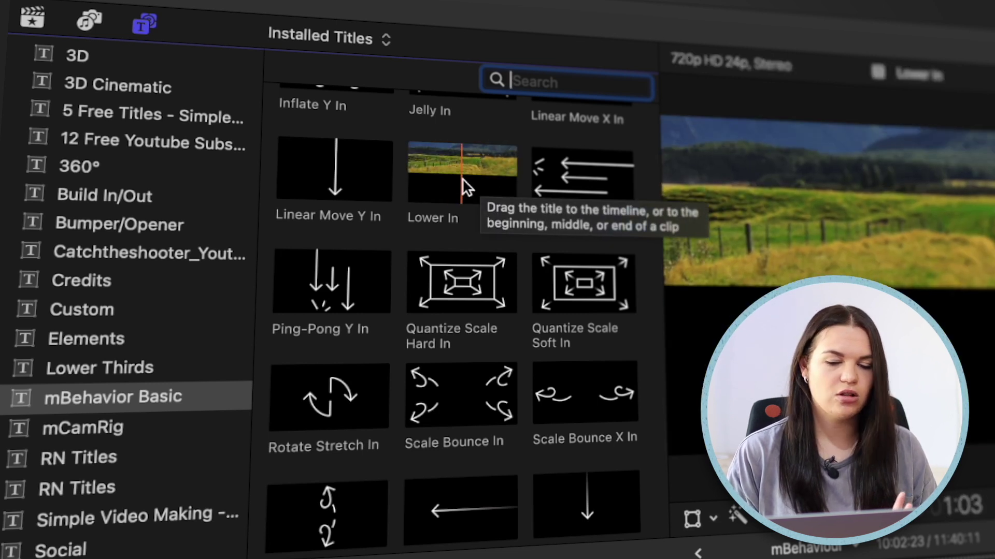
{"action": "scroll", "coordinate": [492, 187], "scroll_direction": "down", "scroll_amount": 2}
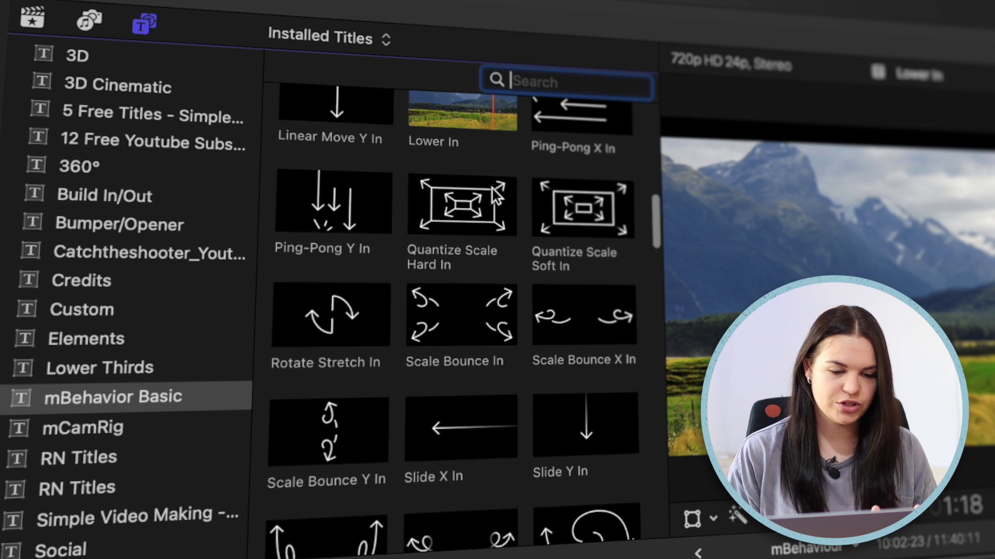
{"action": "scroll", "coordinate": [492, 187], "scroll_direction": "up", "scroll_amount": 2}
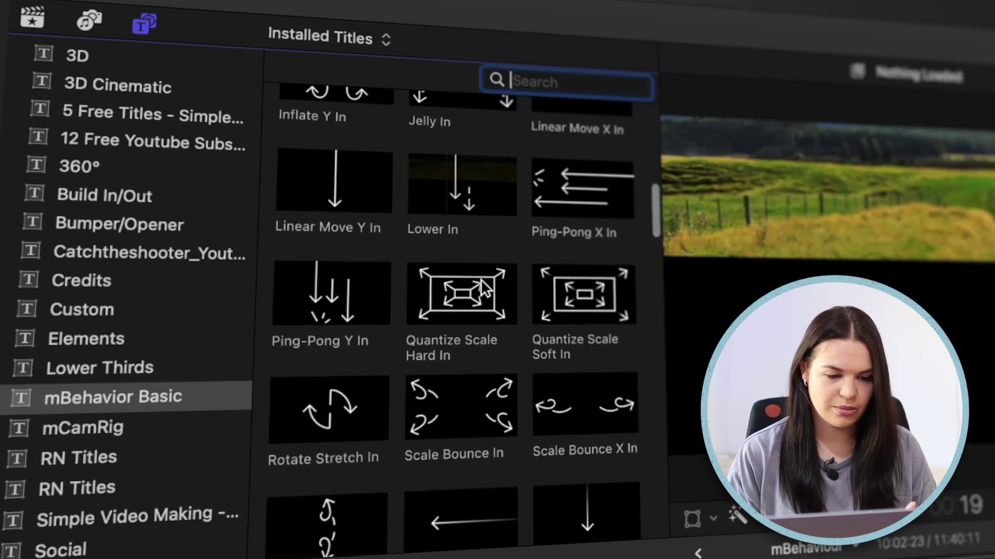
{"action": "scroll", "coordinate": [481, 279], "scroll_direction": "down", "scroll_amount": 5}
{"action": "scroll", "coordinate": [482, 276], "scroll_direction": "down", "scroll_amount": 3}
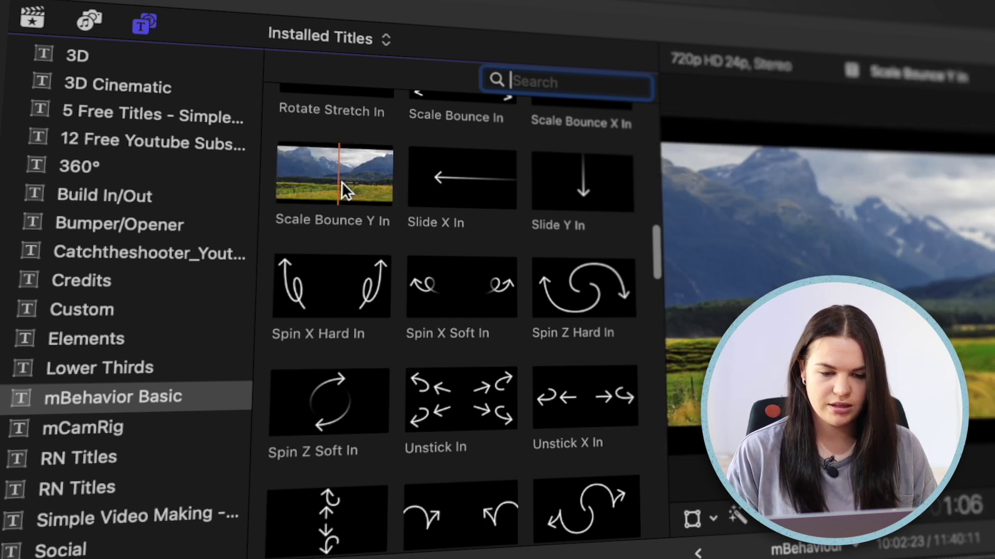
{"action": "scroll", "coordinate": [389, 184], "scroll_direction": "down", "scroll_amount": 2}
{"action": "scroll", "coordinate": [412, 273], "scroll_direction": "up", "scroll_amount": 15}
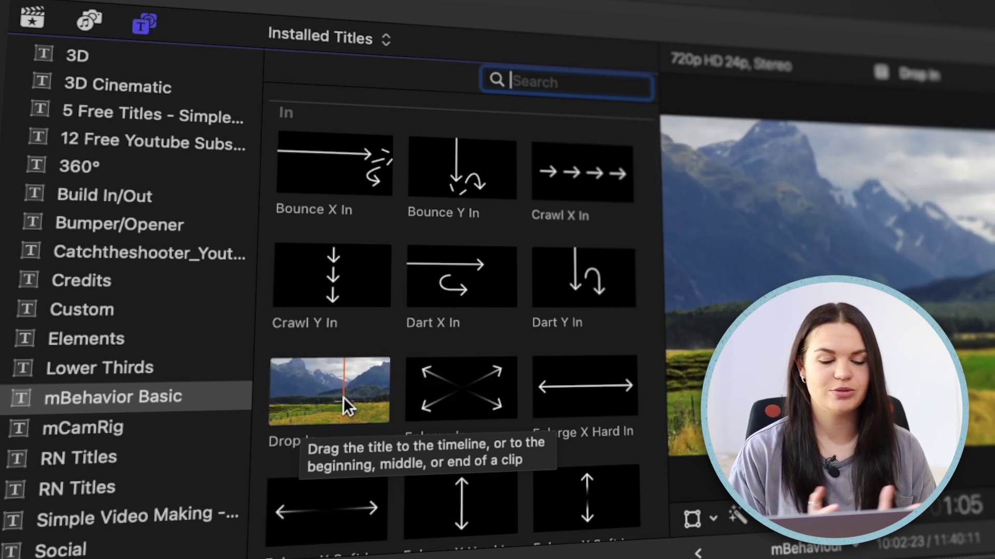
- Place the Drop In title directly above the mBehaviour Clip, starting at that clip's first frame at 1:01:22
{"action": "left_click", "coordinate": [317, 398]}
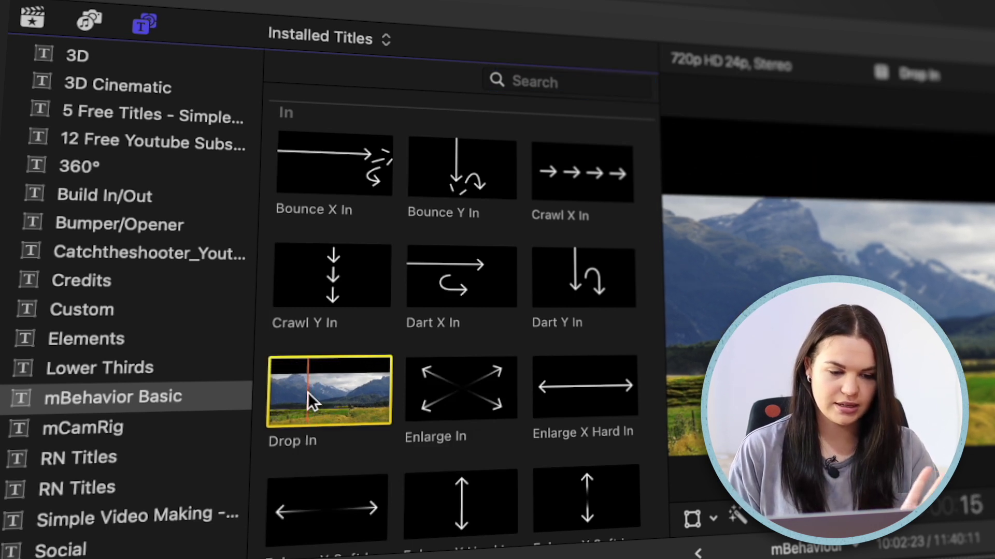
{"action": "left_click_drag", "start_coordinate": [305, 395], "coordinate": [262, 558]}
{"action": "left_click_drag", "start_coordinate": [136, 418], "coordinate": [134, 418]}
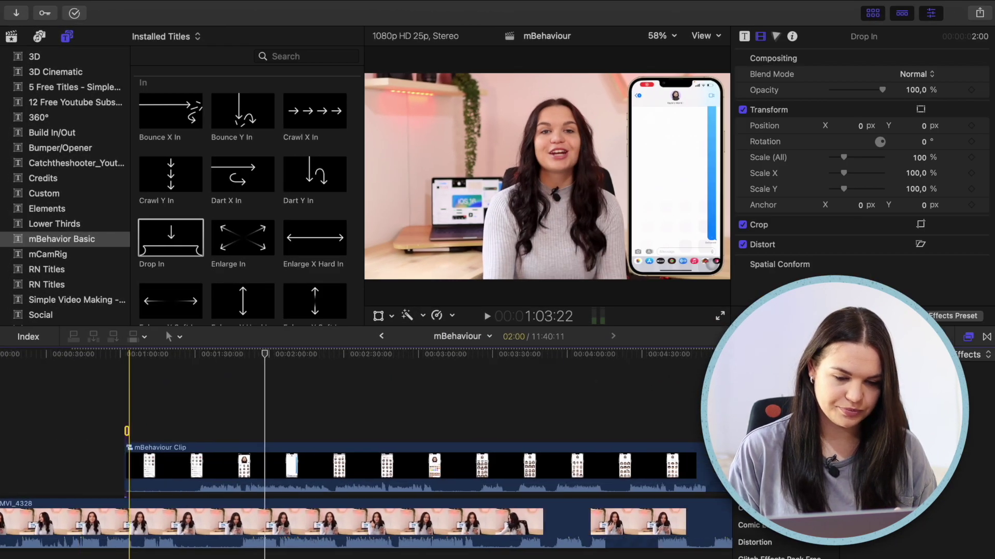
{"action": "key", "text": "super+equal"}
{"action": "key", "text": "super+equal"}
{"action": "key", "text": "super+equal"}
{"action": "key", "text": "super+equal"}
{"action": "key", "text": "super+equal"}
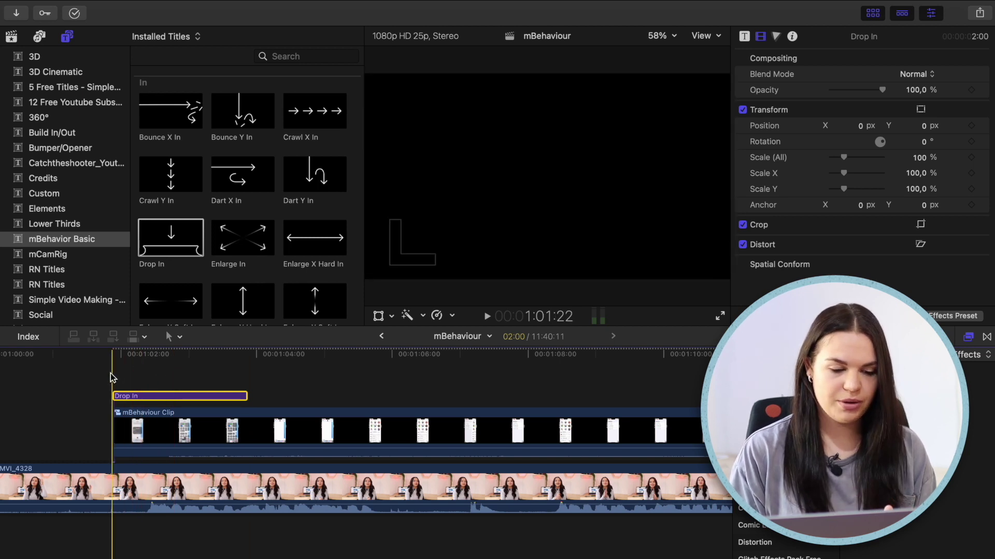
- Play back the start of the Drop In title to examine how its animation affects the footage beneath it
{"action": "key", "text": "space"}
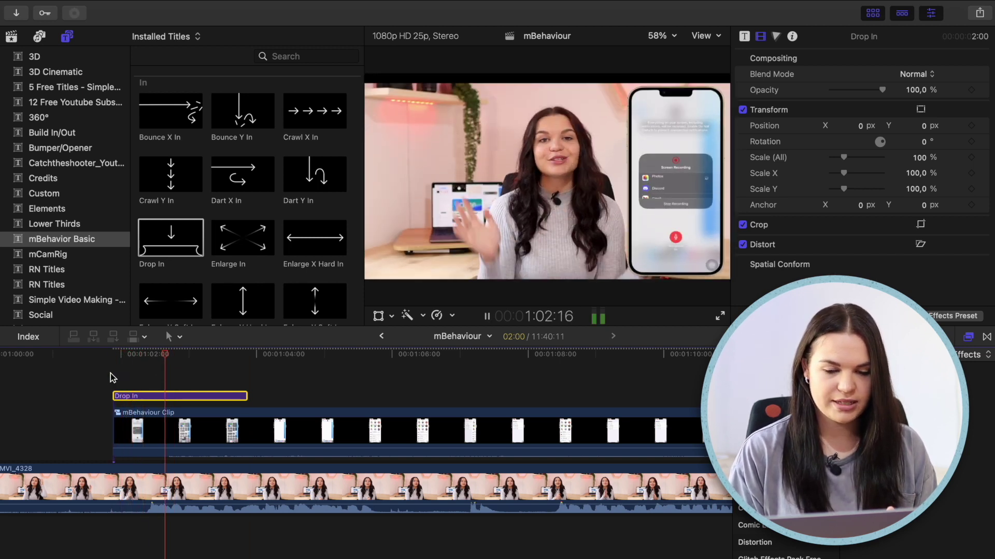
{"action": "key", "text": "space"}
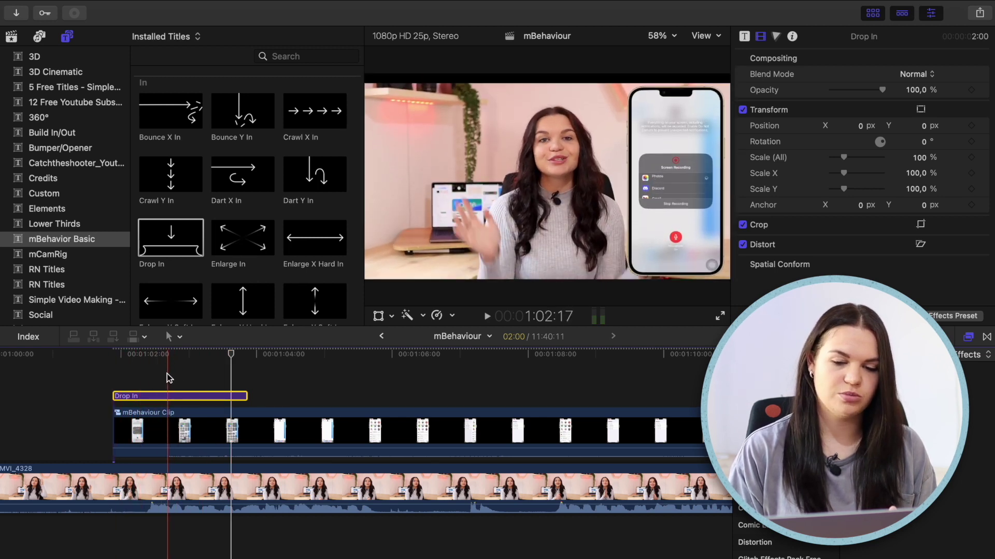
{"action": "key", "text": "space"}
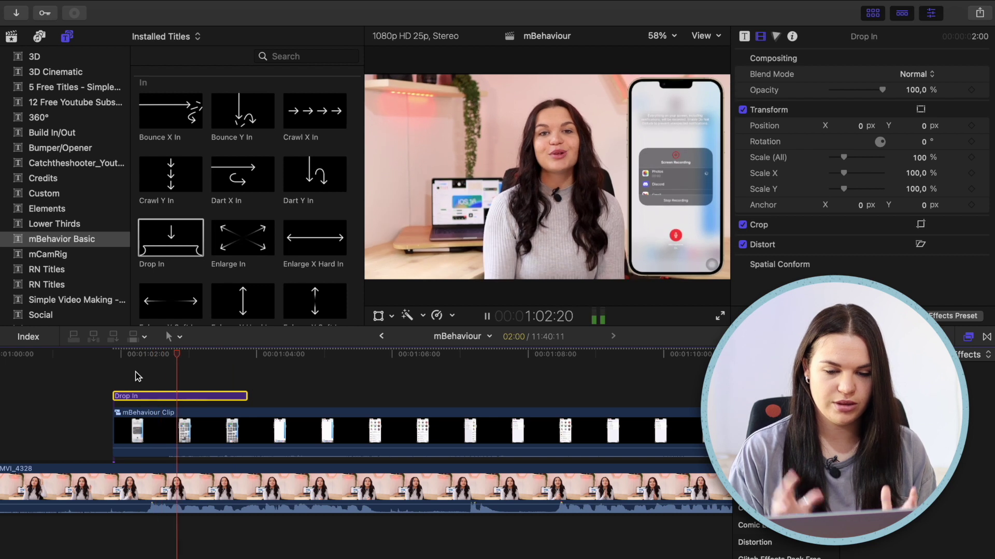
{"action": "key", "text": "space"}
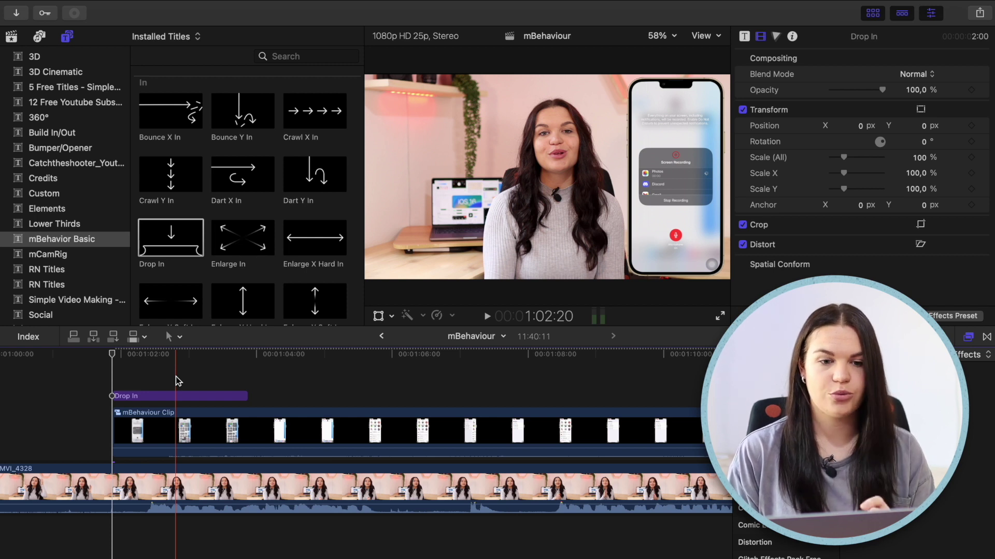
- Combine the Drop In title and the mBehaviour Clip into a compound clip named mBehaviour Clip 1, and check the animation
{"action": "left_click_drag", "start_coordinate": [177, 376], "coordinate": [145, 436]}
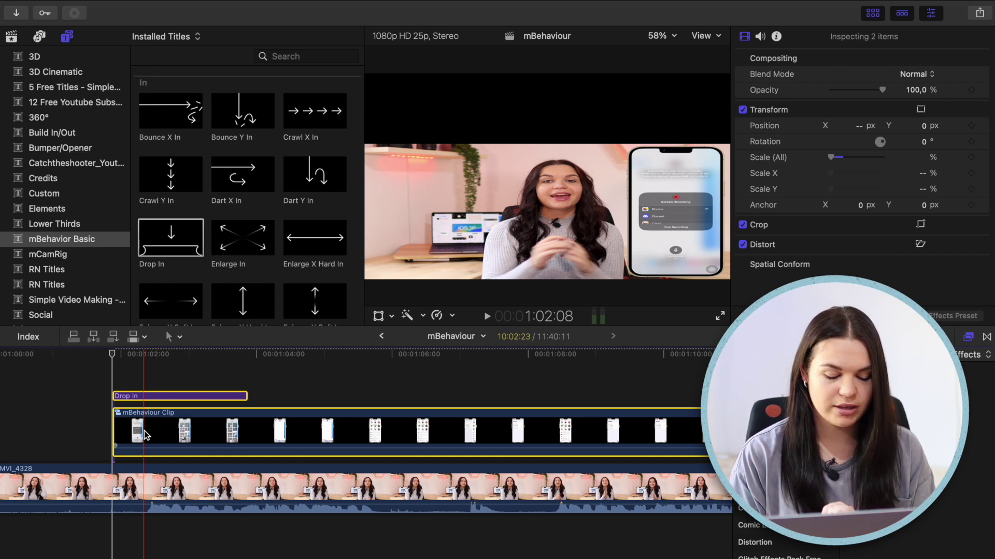
{"action": "key", "text": "alt+g"}
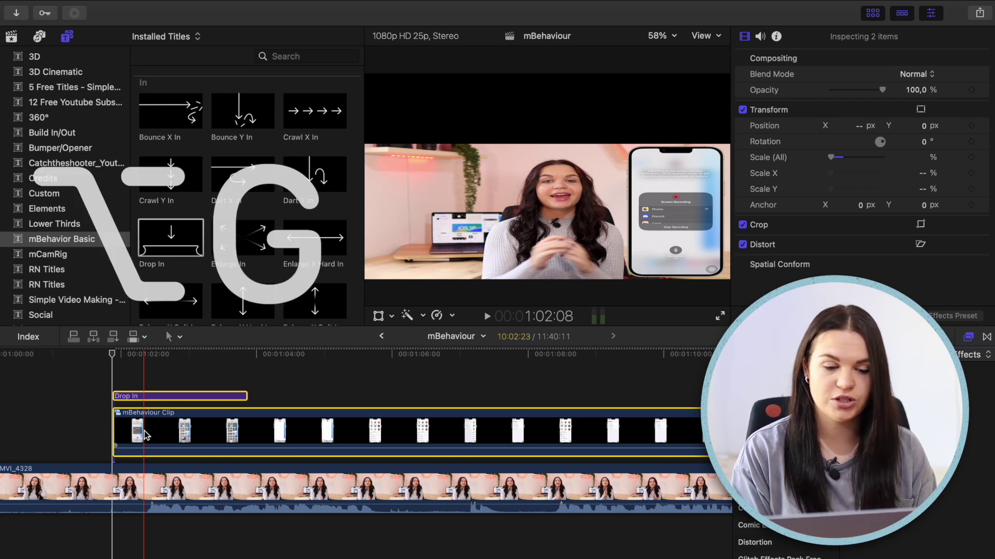
{"action": "type", "text": "1"}
{"action": "key", "text": "Return"}
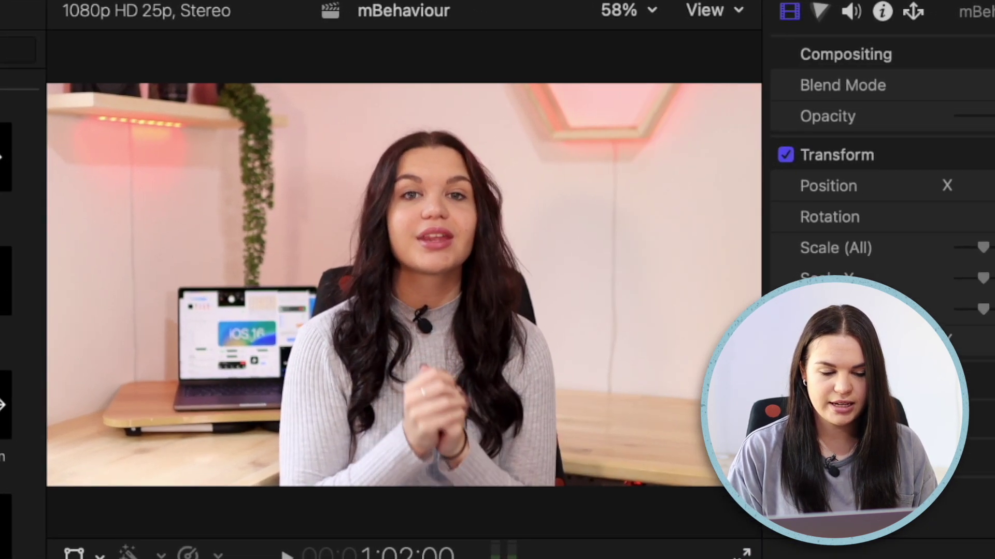
{"action": "key", "text": "l"}
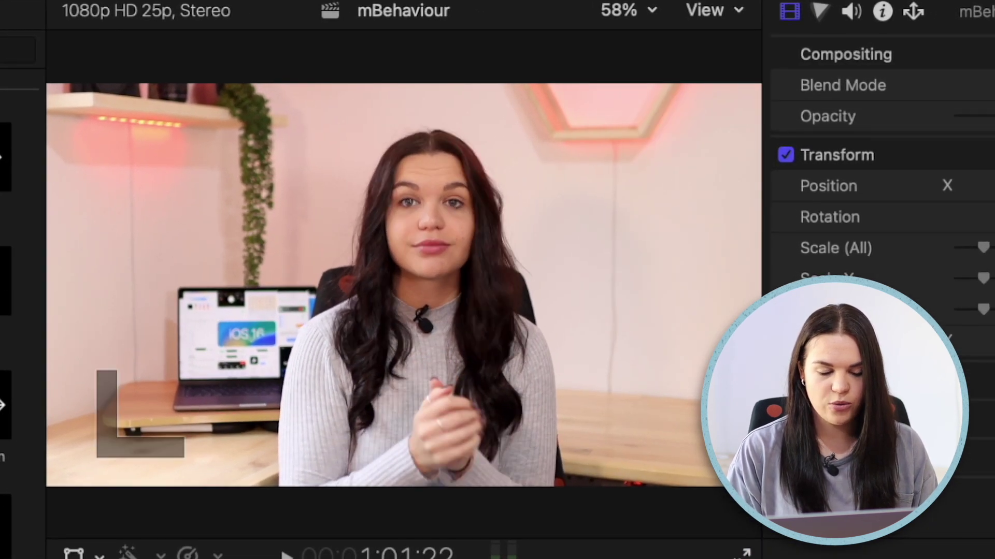
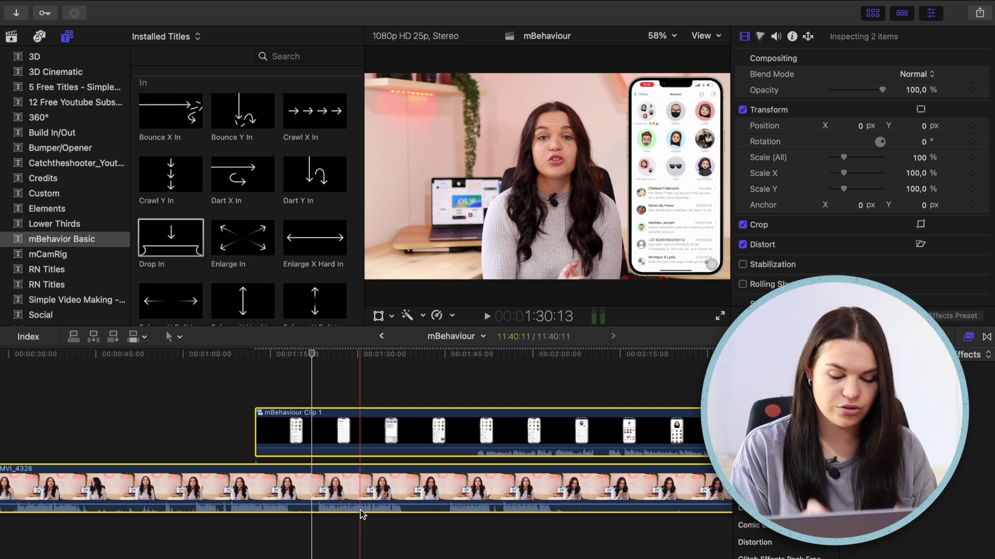
- Combine mBehaviour Clip 1 and the MVI_4328 clip into one compound clip, keeping the suggested name
{"action": "key", "text": "alt+g"}
{"action": "key", "text": "Return"}
{"action": "scroll", "coordinate": [242, 470], "scroll_direction": "left", "scroll_amount": 5}
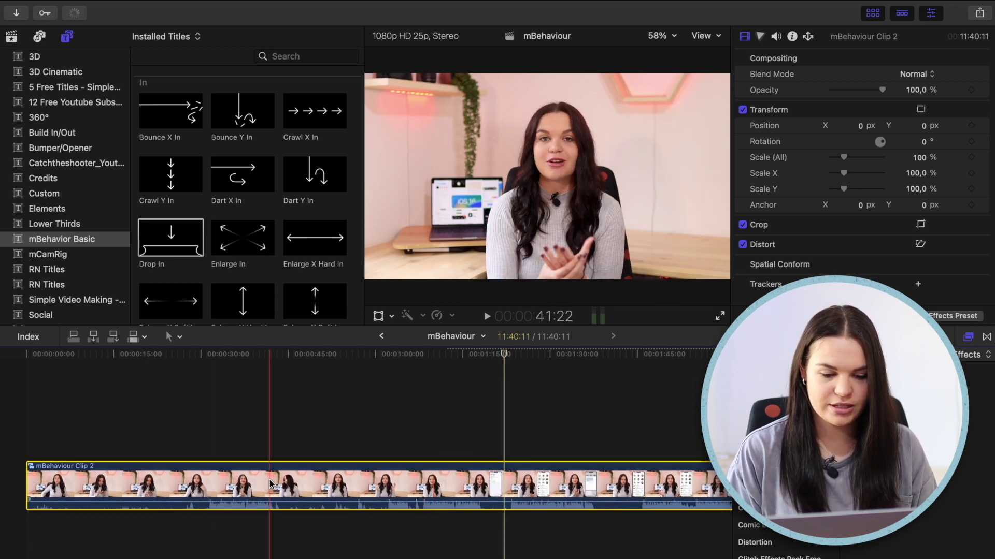
- Split the mBehaviour Clip 2 compound clip at 4:07:20 and again at 4:47:17
{"action": "scroll", "coordinate": [394, 461], "scroll_direction": "right", "scroll_amount": 6}
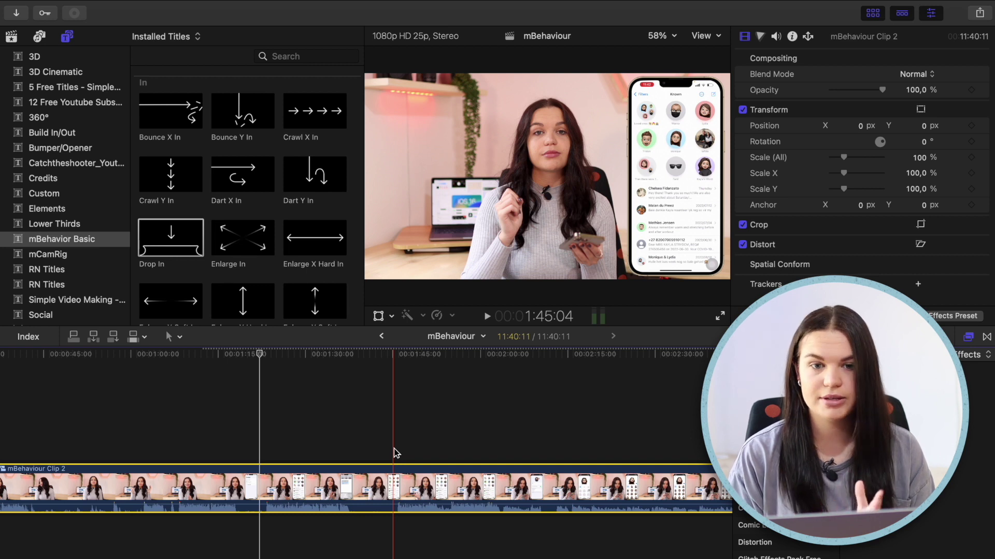
{"action": "scroll", "coordinate": [363, 455], "scroll_direction": "right", "scroll_amount": 2}
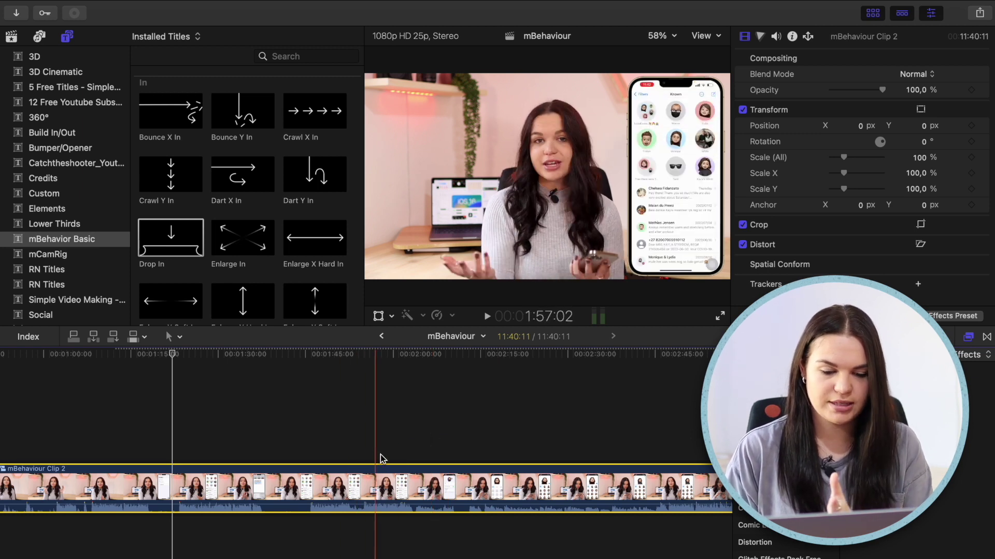
{"action": "scroll", "coordinate": [415, 458], "scroll_direction": "right", "scroll_amount": 3}
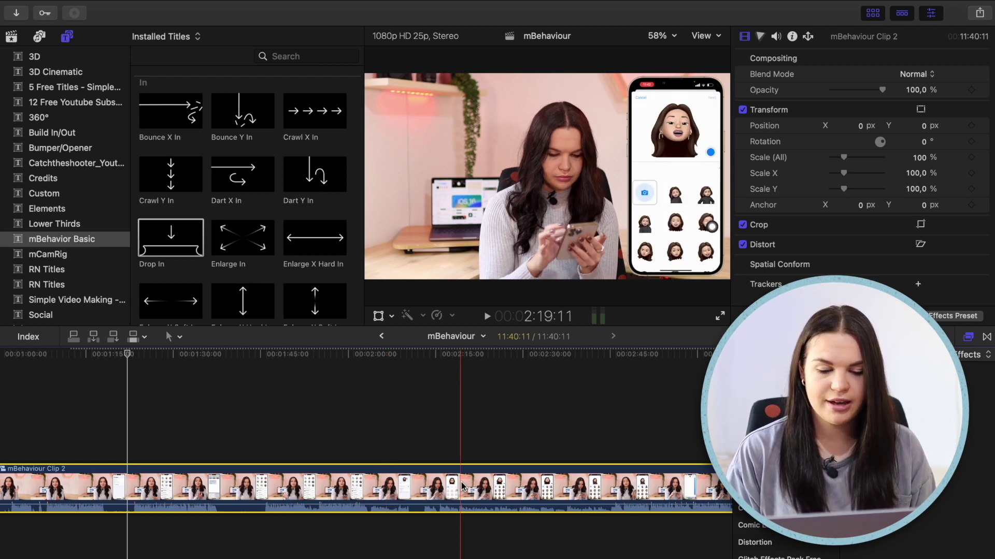
{"action": "scroll", "coordinate": [386, 461], "scroll_direction": "right", "scroll_amount": 5}
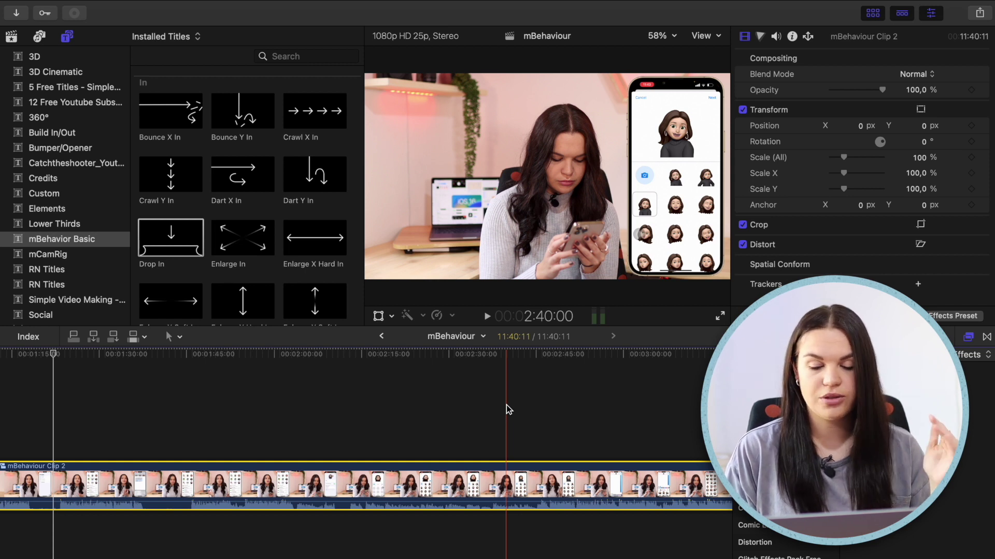
{"action": "scroll", "coordinate": [505, 410], "scroll_direction": "right", "scroll_amount": 20}
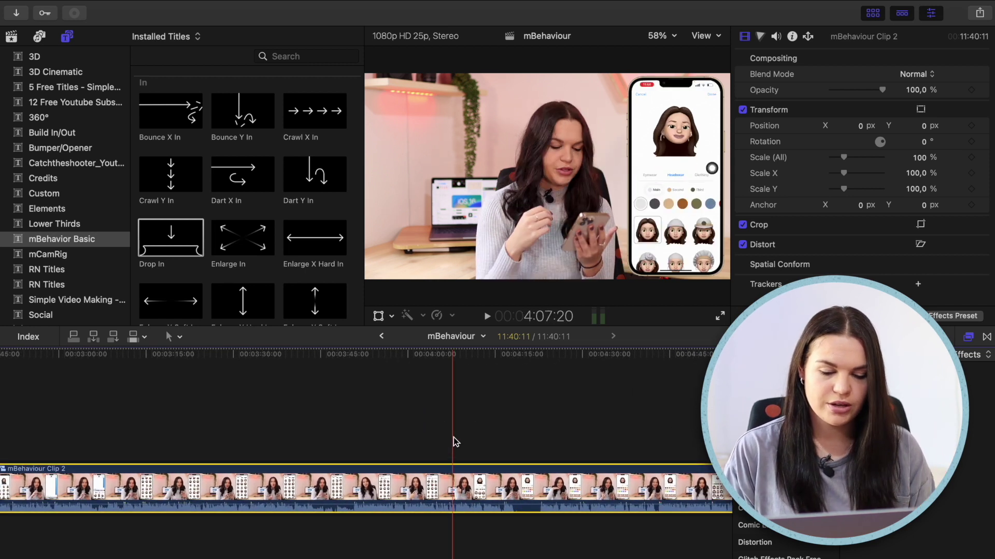
{"action": "key", "text": "super+b"}
{"action": "scroll", "coordinate": [453, 441], "scroll_direction": "right", "scroll_amount": 15}
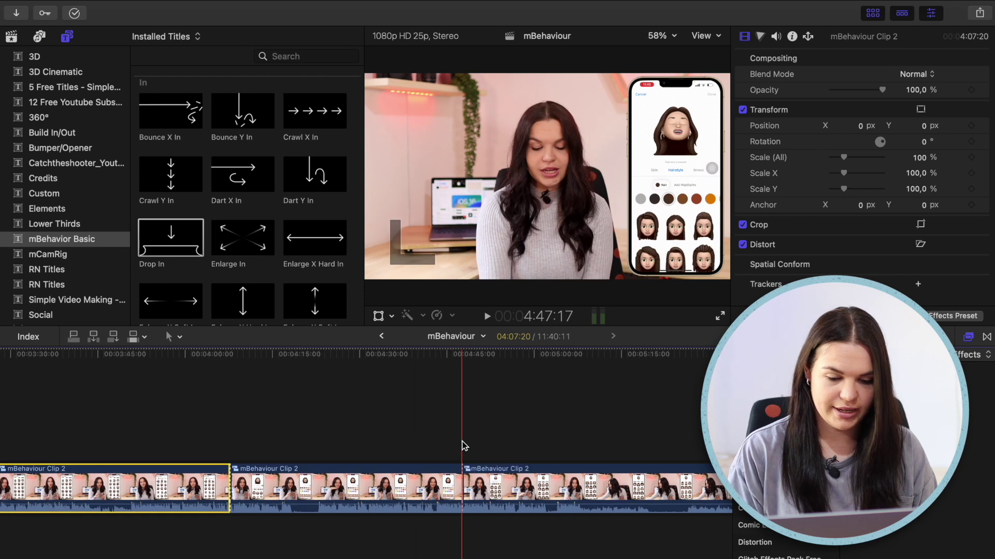
{"action": "key", "text": "super+b"}
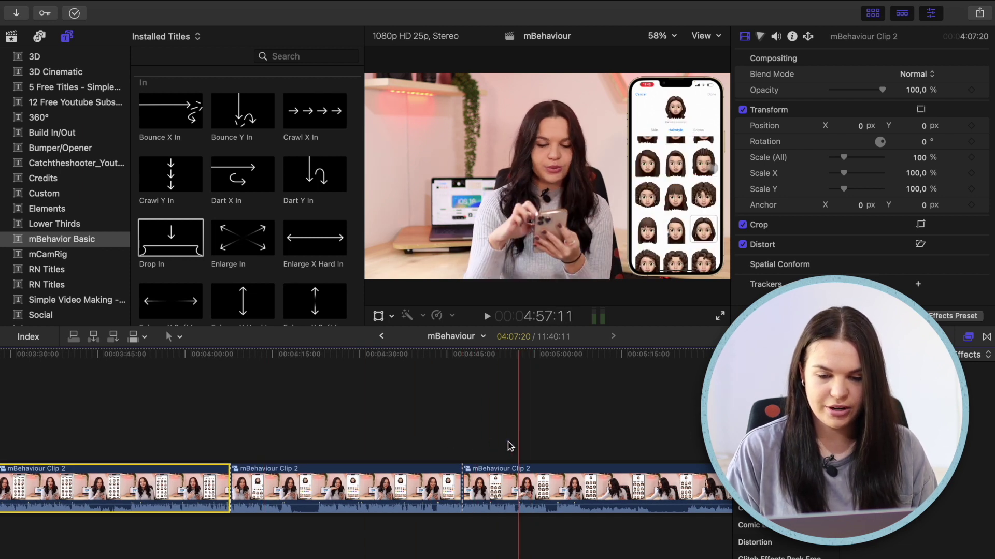
- Move the playhead to the cut at 4:47:17 and open the mBehaviour Clip 2 segment that follows it
{"action": "left_click", "coordinate": [535, 511]}
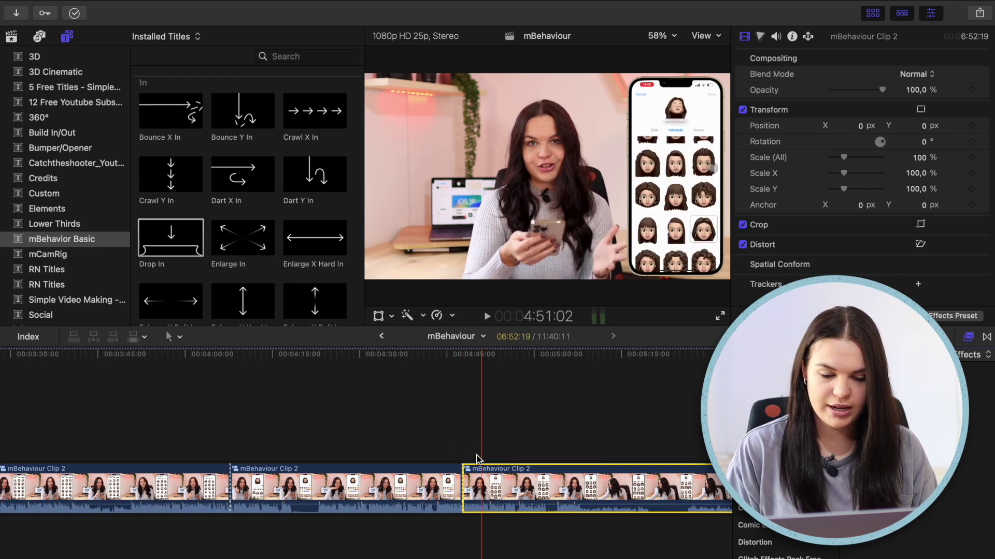
{"action": "key", "text": "Up"}
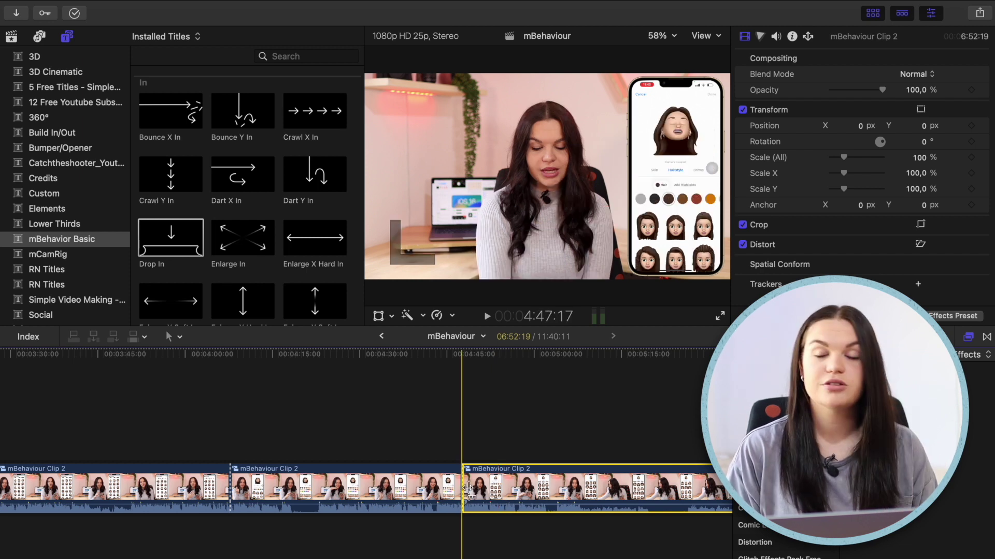
{"action": "double_click", "coordinate": [522, 497]}
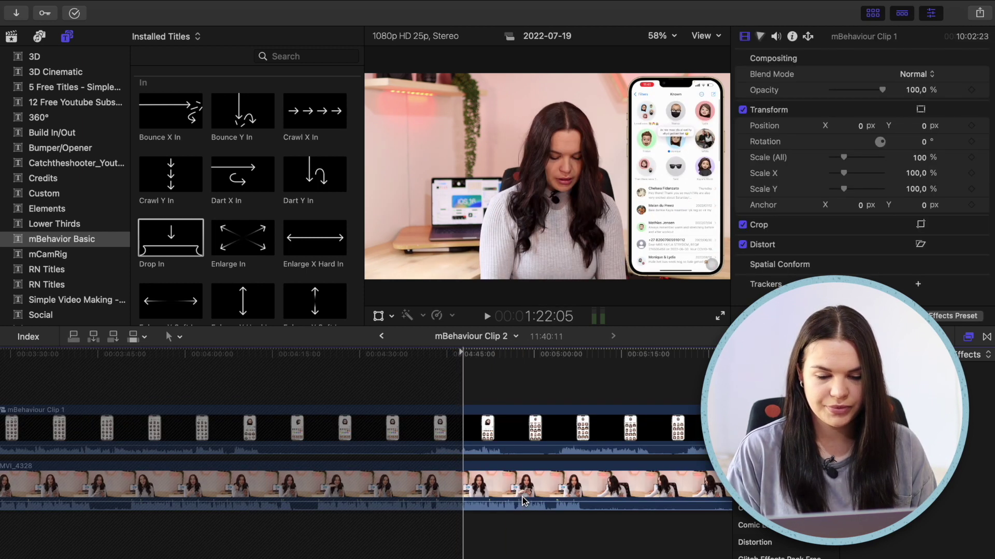
- Split mBehaviour Clip 1 inside the compound clip at 4:52:03 and delete the part after the cut
{"action": "left_click", "coordinate": [475, 426]}
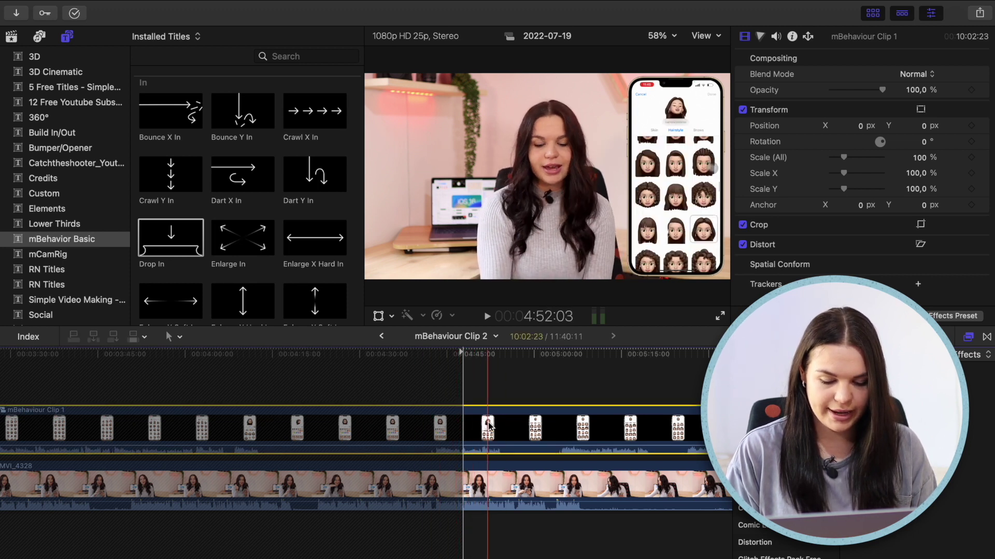
{"action": "key", "text": "super+b"}
{"action": "left_click", "coordinate": [514, 434]}
{"action": "key", "text": "Delete"}
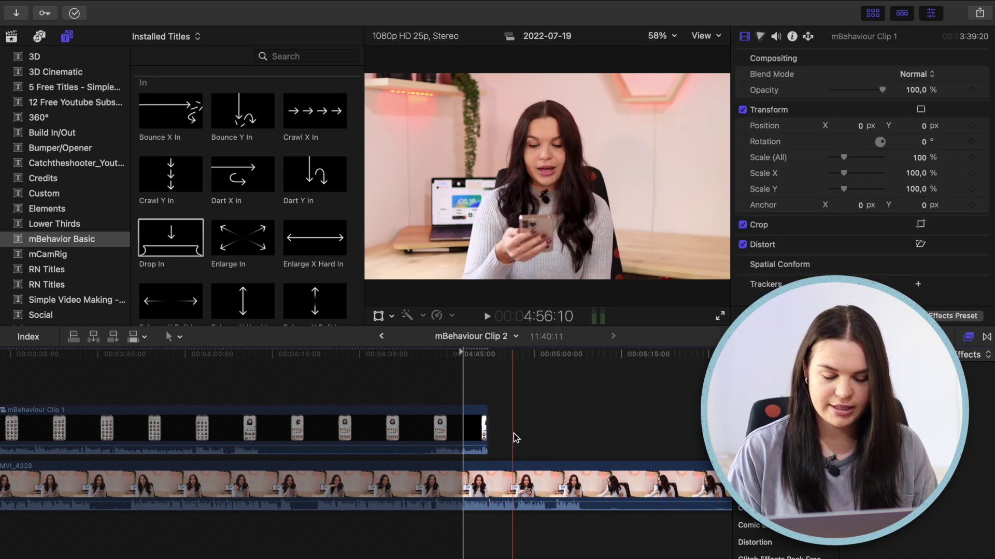
- Reopen the mBehaviour Clip 2 segment after the last cut and open mBehaviour Clip 1 inside it
{"action": "left_click", "coordinate": [382, 336]}
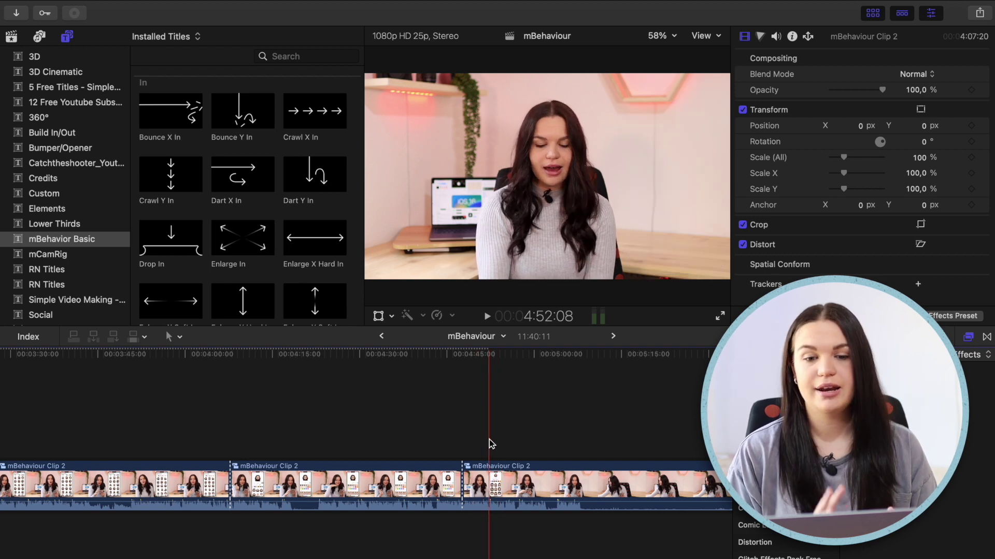
{"action": "double_click", "coordinate": [491, 466]}
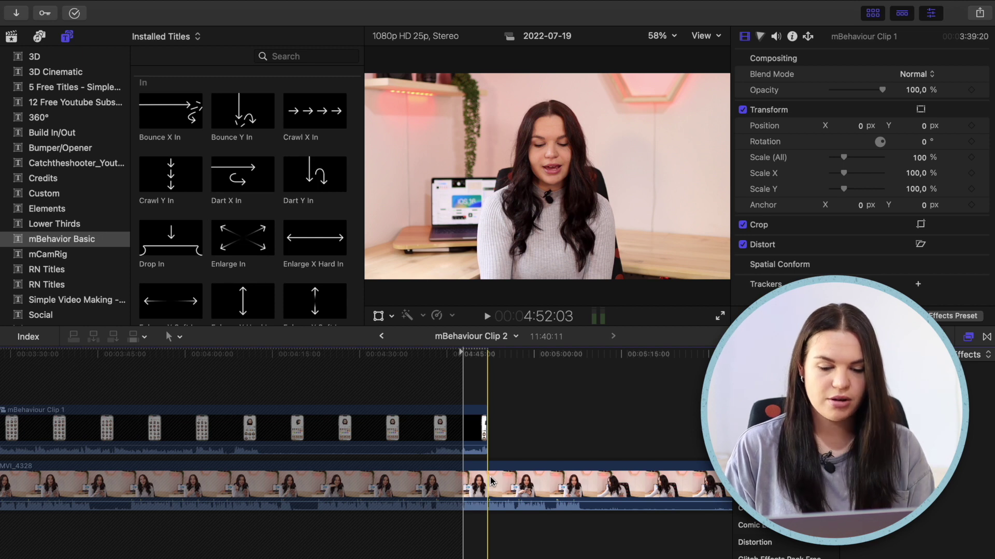
{"action": "double_click", "coordinate": [480, 430]}
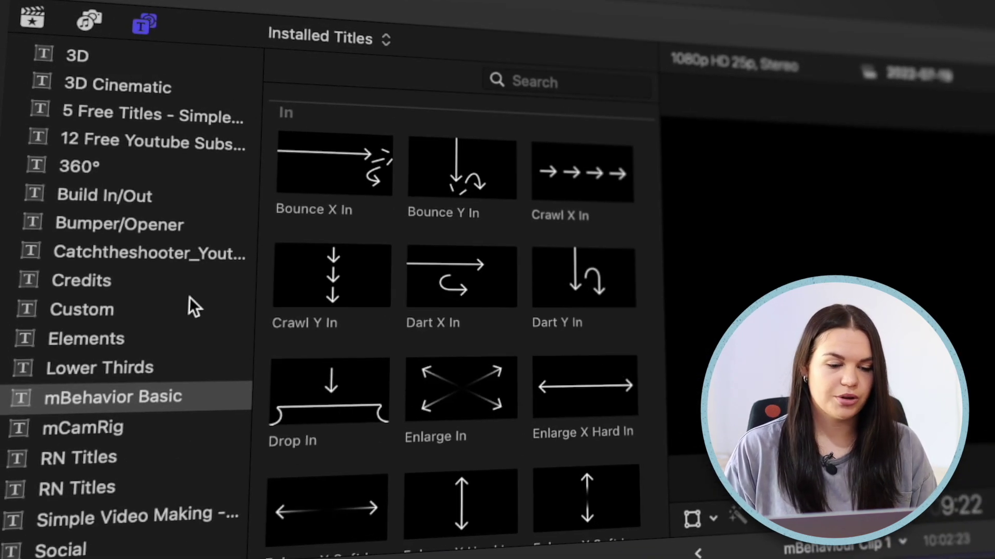
- Add the Dart X Out title from the mBehavior Basic Out presets above mBehaviour Clip, near the end of its active section
{"action": "scroll", "coordinate": [413, 308], "scroll_direction": "down", "scroll_amount": 15}
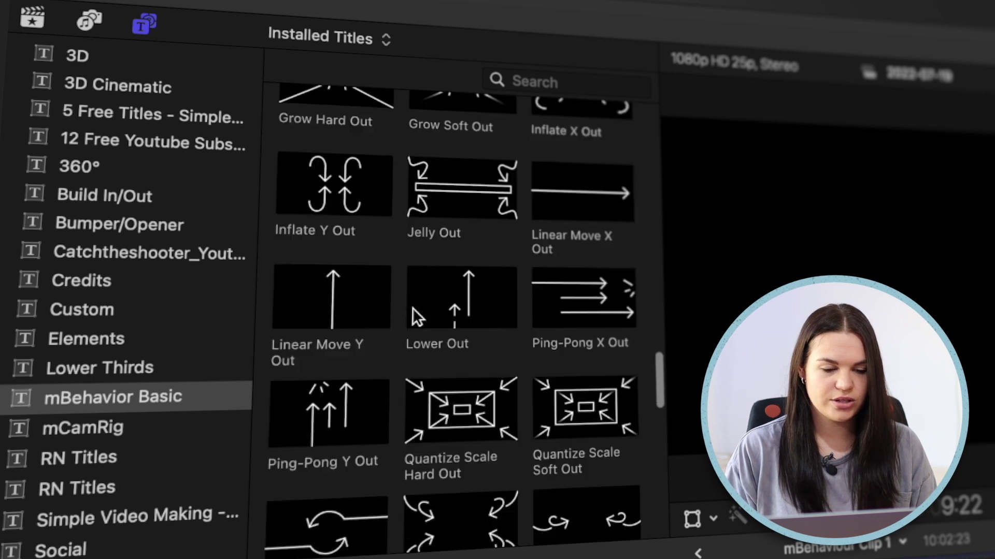
{"action": "scroll", "coordinate": [413, 307], "scroll_direction": "down", "scroll_amount": 10}
{"action": "scroll", "coordinate": [412, 308], "scroll_direction": "up", "scroll_amount": 12}
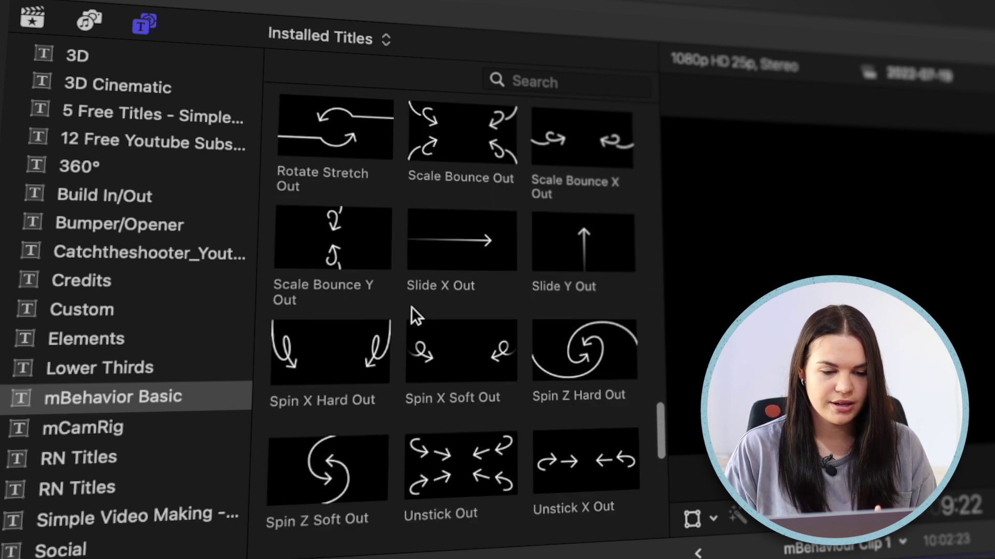
{"action": "scroll", "coordinate": [413, 313], "scroll_direction": "up", "scroll_amount": 5}
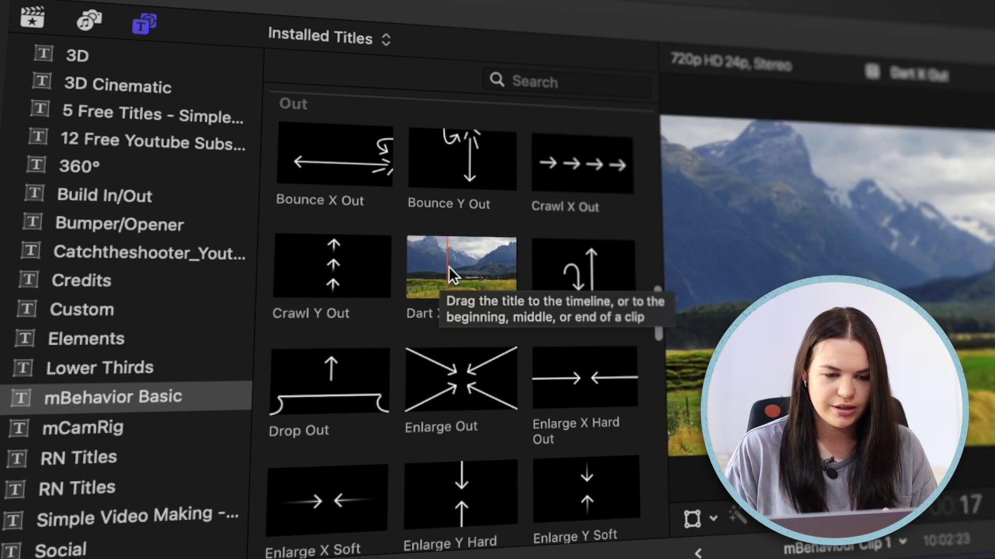
{"action": "left_click", "coordinate": [449, 266]}
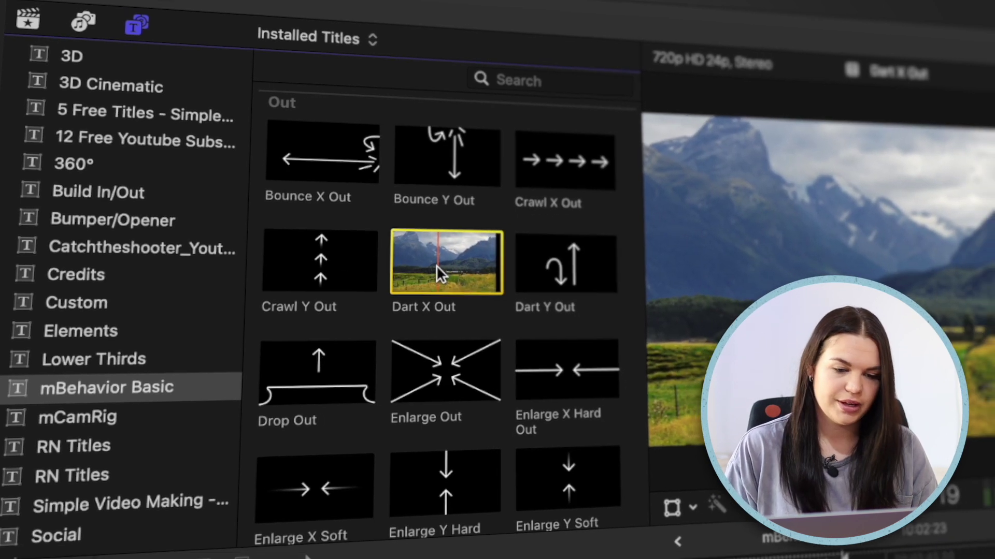
{"action": "left_click_drag", "start_coordinate": [436, 265], "coordinate": [884, 558]}
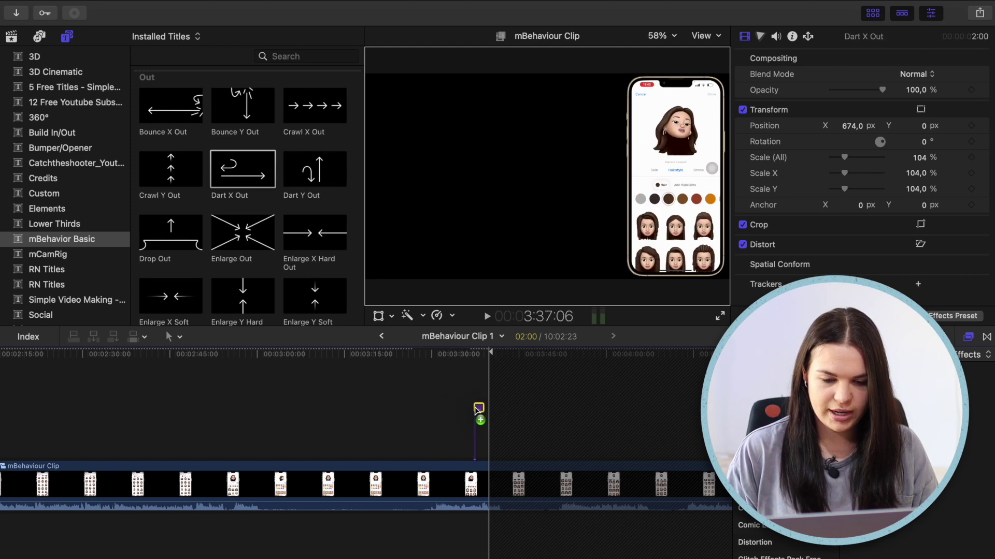
{"action": "left_click_drag", "start_coordinate": [477, 410], "coordinate": [483, 414]}
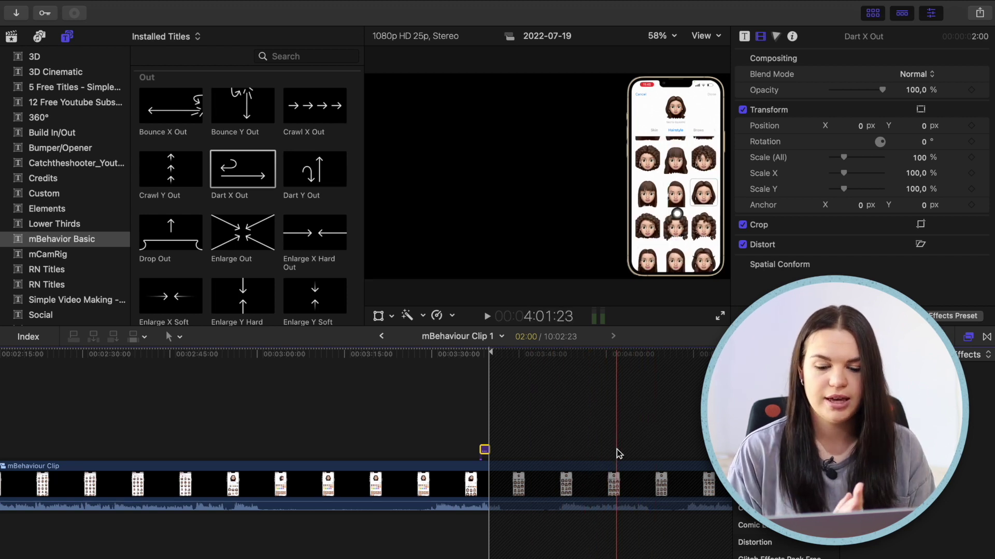
- Try extending the end of mBehaviour Clip 1 to about 5:03:09 in the mBehaviour Clip 2 timeline, and reopen the clip
{"action": "left_click", "coordinate": [382, 336]}
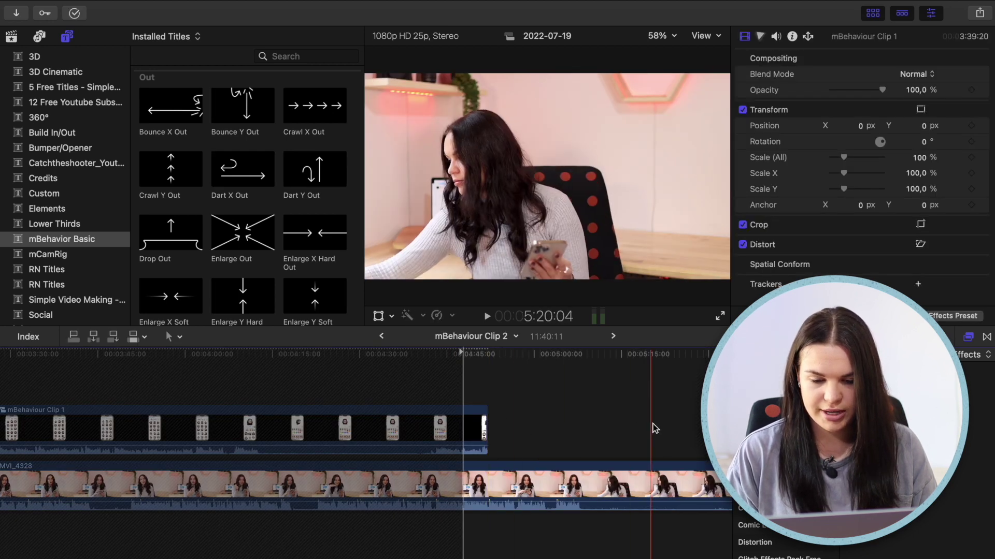
{"action": "left_click_drag", "start_coordinate": [485, 425], "coordinate": [554, 425]}
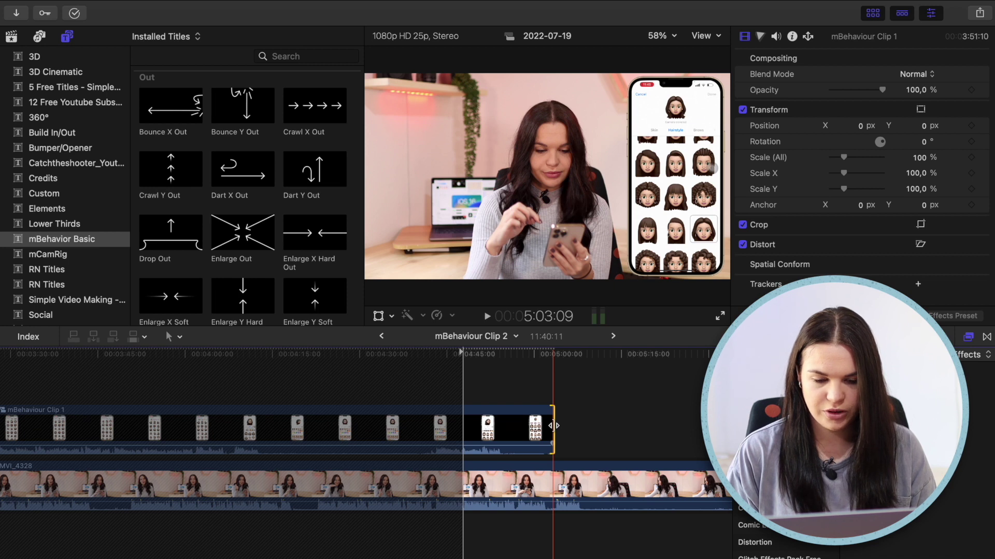
{"action": "double_click", "coordinate": [467, 427]}
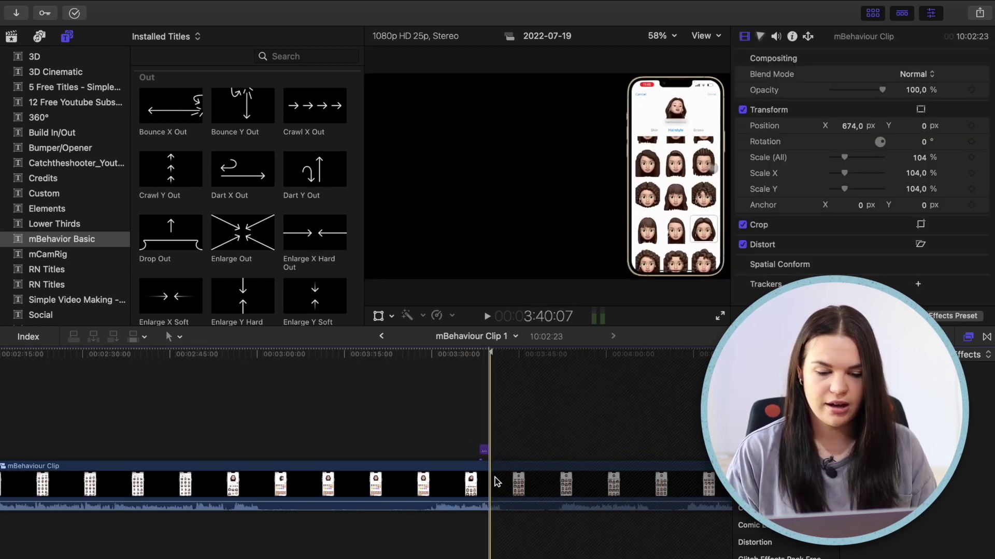
- Align the end of the Dart X Out title with the end of the clip's active section at 3:39:20
{"action": "key", "text": "super+equal"}
{"action": "scroll", "coordinate": [610, 476], "scroll_direction": "right", "scroll_amount": 1}
{"action": "scroll", "coordinate": [613, 475], "scroll_direction": "right", "scroll_amount": 4}
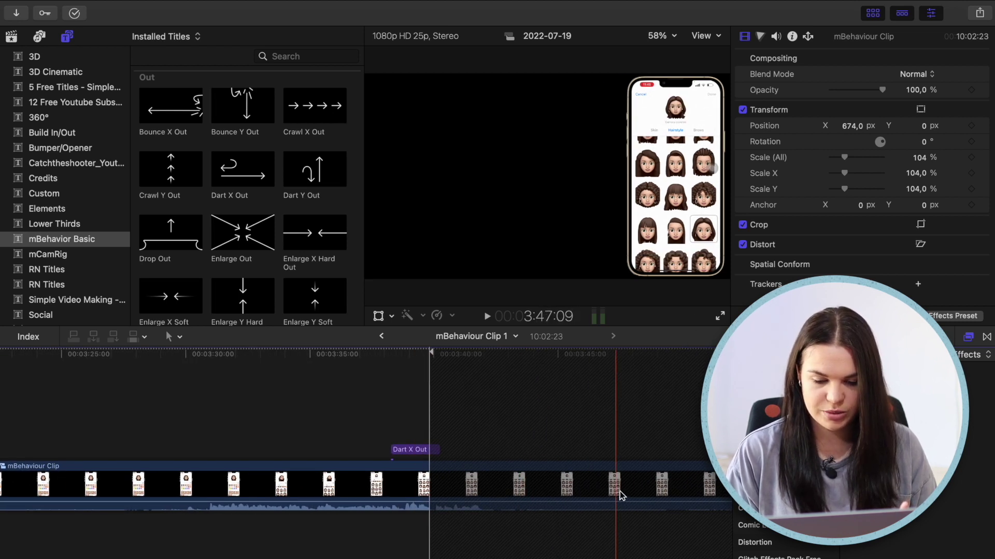
{"action": "left_click_drag", "start_coordinate": [434, 452], "coordinate": [410, 452]}
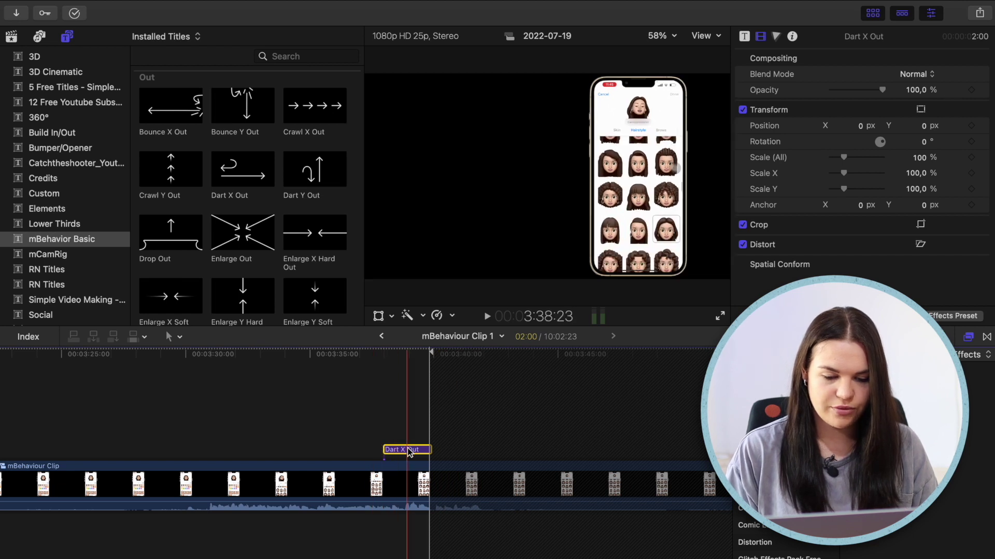
- Try placing the Dart X Out title slightly earlier, play the result, and return the title to the end of the active section
{"action": "left_click_drag", "start_coordinate": [409, 450], "coordinate": [392, 449]}
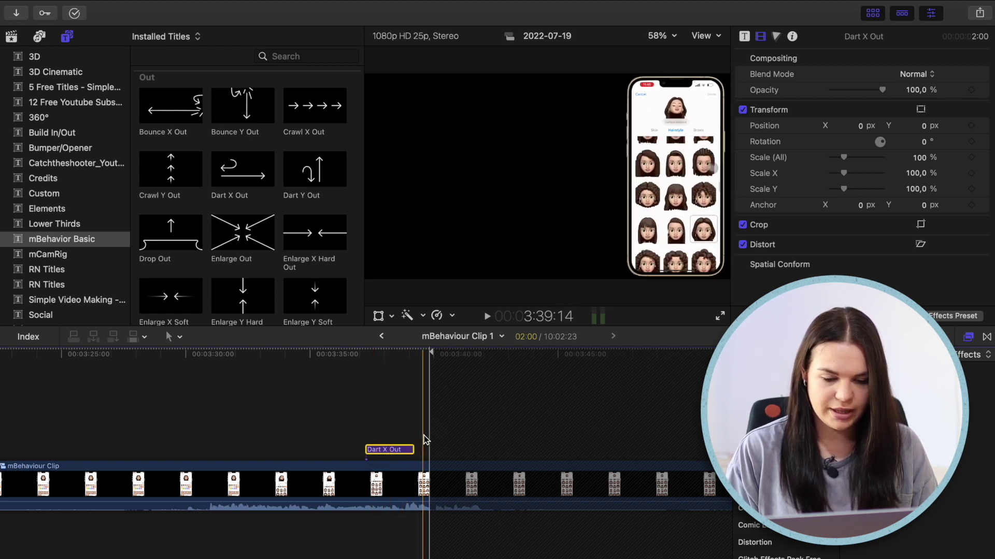
{"action": "key", "text": "space"}
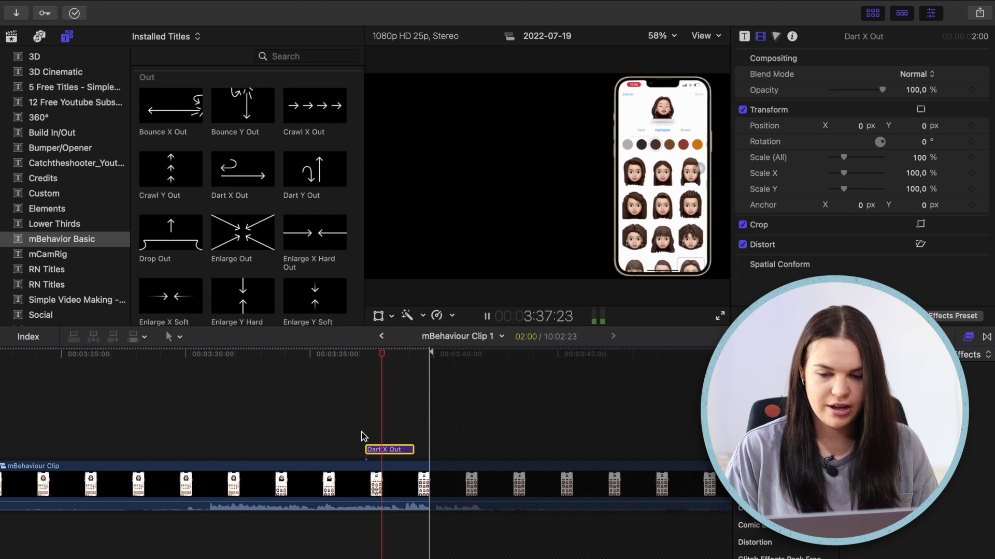
{"action": "key", "text": "space"}
{"action": "left_click_drag", "start_coordinate": [381, 450], "coordinate": [402, 450]}
{"action": "key", "text": "space"}
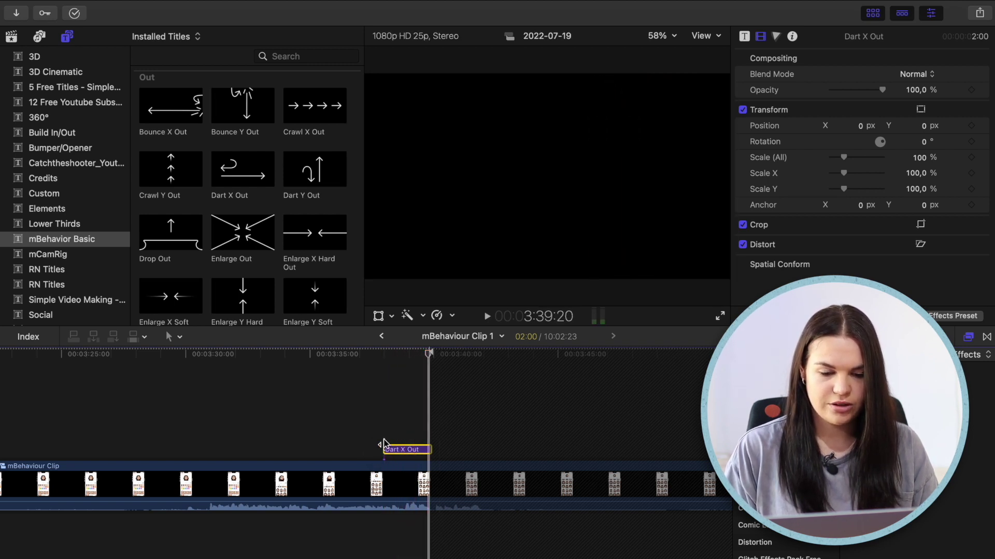
- Return to the mBehaviour timeline and play the phone overlay's exit animation just after the last cut
{"action": "left_click", "coordinate": [383, 335]}
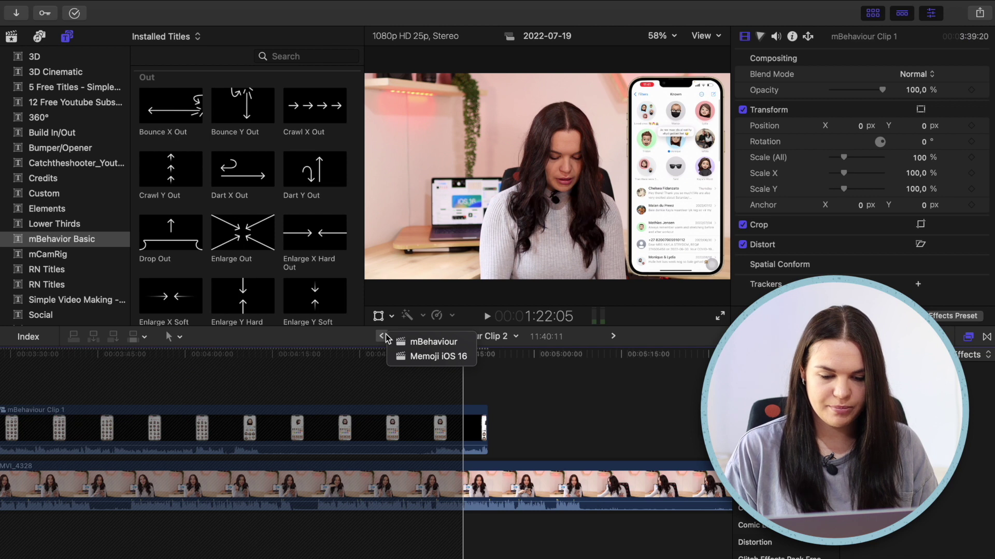
{"action": "left_click", "coordinate": [382, 336]}
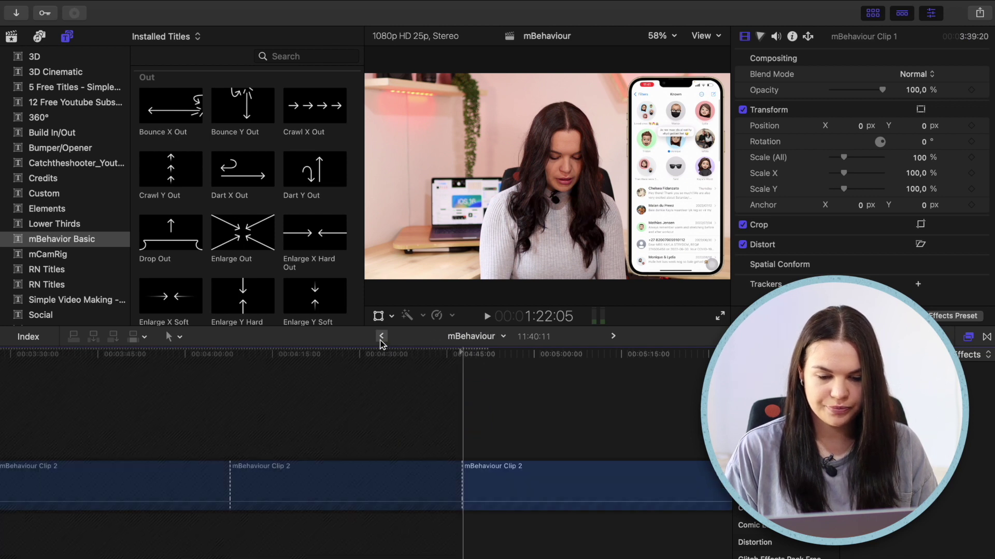
{"action": "key", "text": "space"}
{"action": "key", "text": "space"}
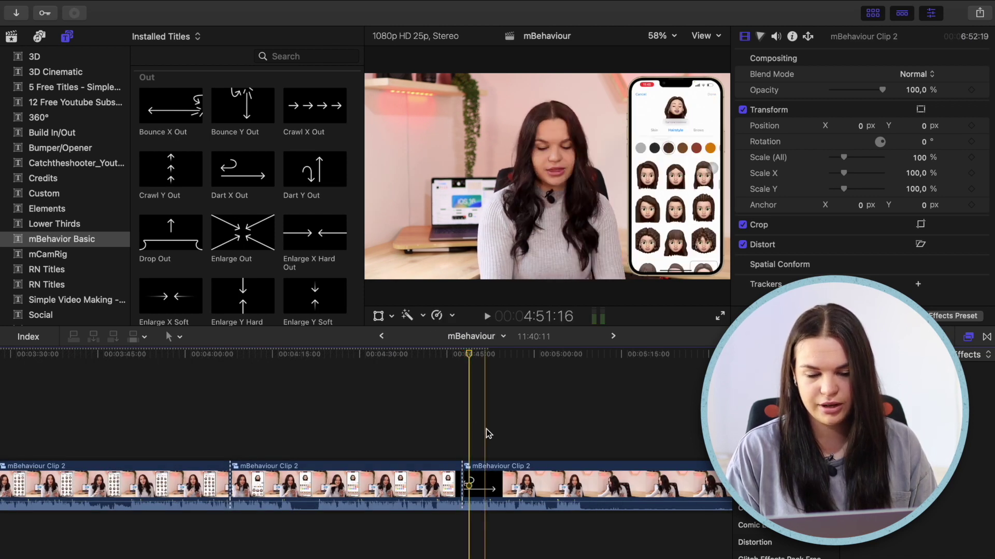
{"action": "key", "text": "space"}
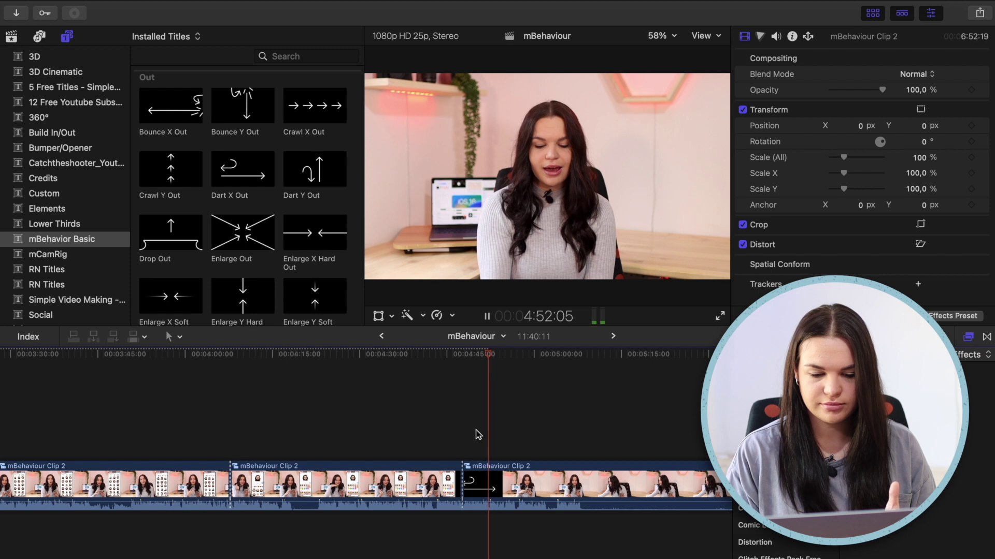
{"action": "key", "text": "space"}
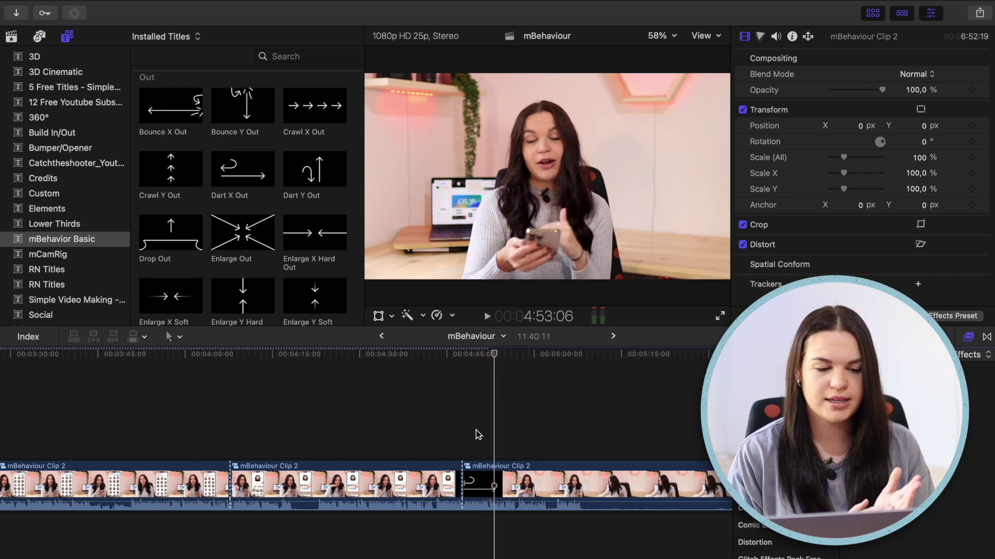
- Place the ios16 logo image above the first mBehaviour Clip 2 segment, starting at 1:01:20 and lasting about 33 seconds
{"action": "scroll", "coordinate": [478, 434], "scroll_direction": "down", "scroll_amount": 6}
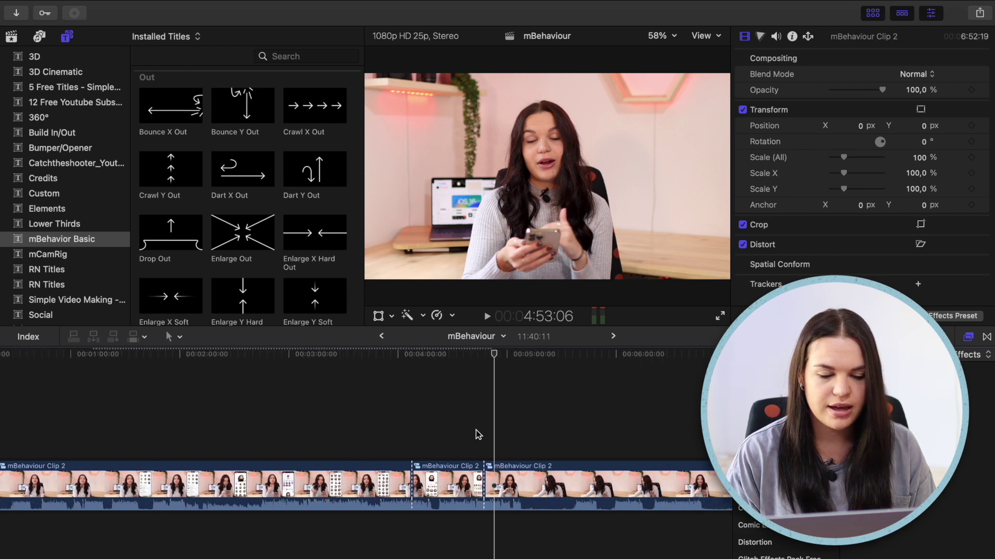
{"action": "scroll", "coordinate": [467, 416], "scroll_direction": "right", "scroll_amount": 3}
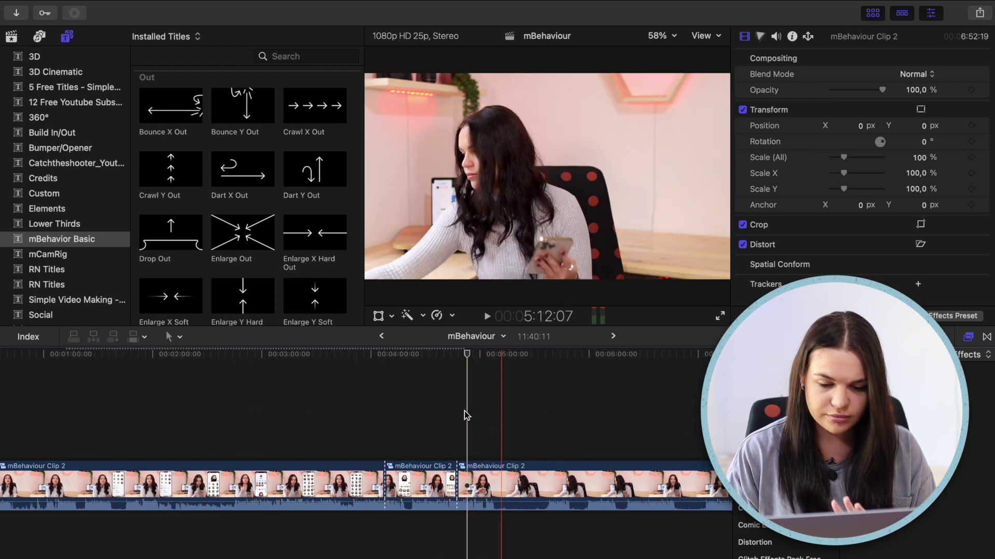
{"action": "scroll", "coordinate": [420, 411], "scroll_direction": "left", "scroll_amount": 3}
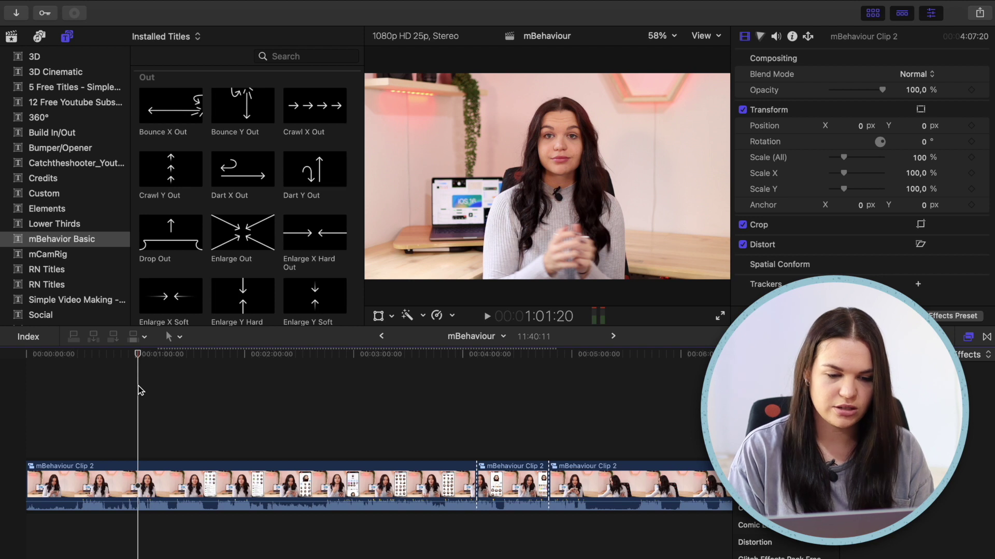
{"action": "key", "text": "super+i"}
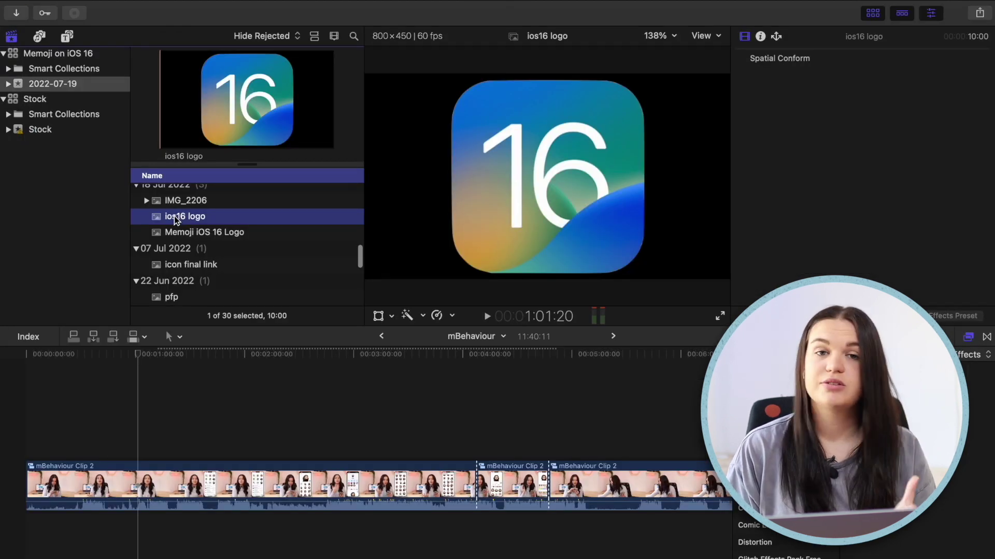
{"action": "left_click_drag", "start_coordinate": [174, 216], "coordinate": [198, 430]}
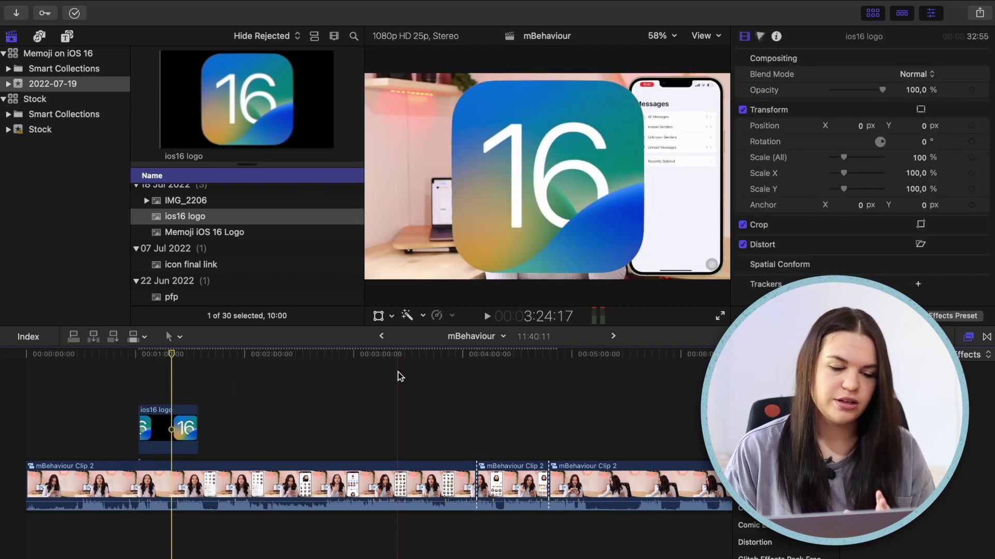
- Set the ios16 logo's position to X -512.1 px and Y 171 px, its rotation to 5.4°, and its scale to 42.9%
{"action": "left_click", "coordinate": [159, 429]}
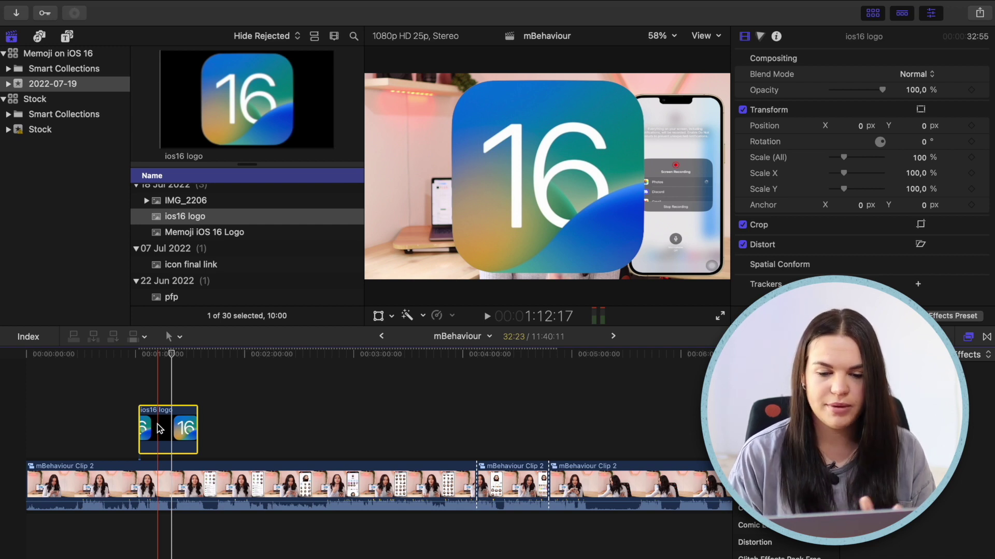
{"action": "left_click_drag", "start_coordinate": [862, 129], "coordinate": [861, 129]}
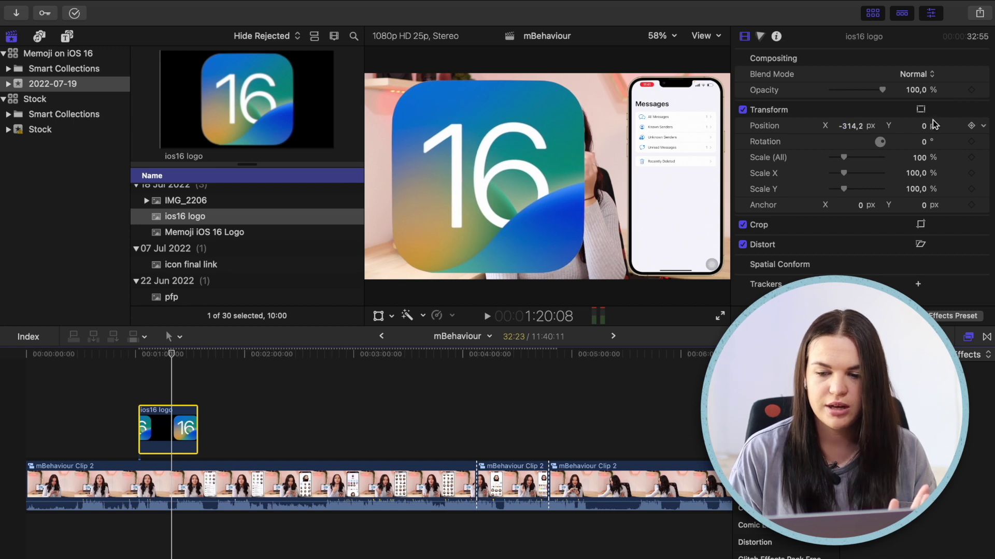
{"action": "left_click_drag", "start_coordinate": [926, 129], "coordinate": [919, 161]}
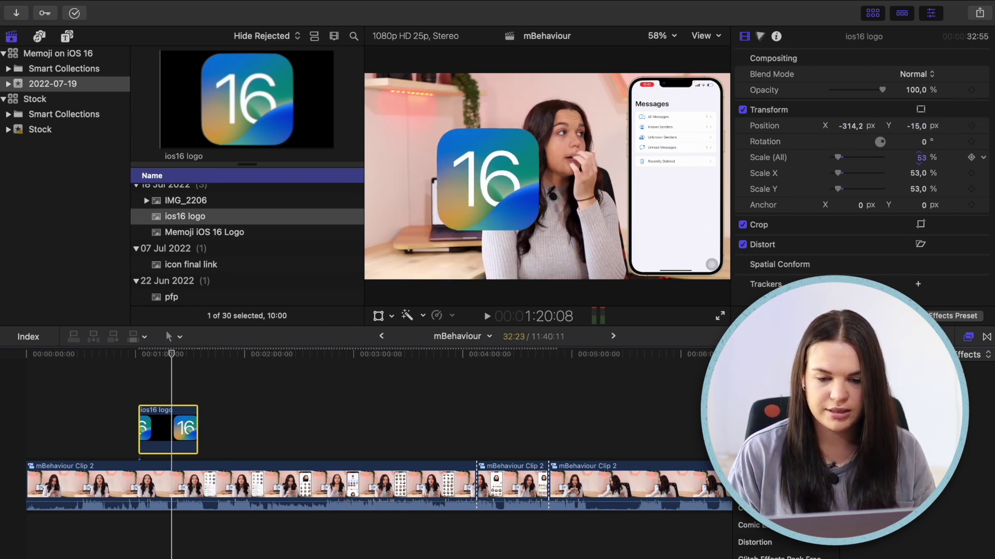
{"action": "left_click", "coordinate": [145, 373]}
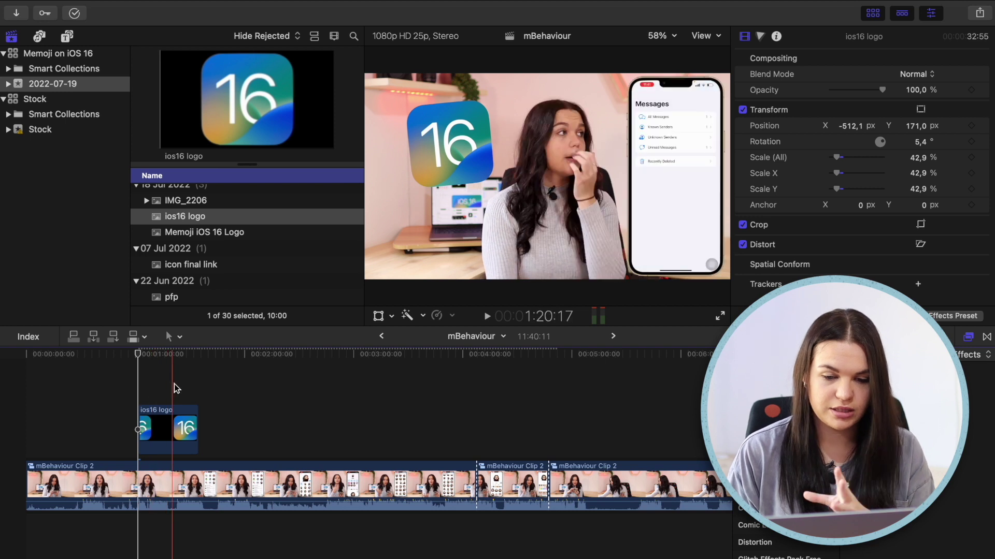
- Play the mBehaviour timeline from 1:06:13 to review the ios16 logo overlay without animation
{"action": "left_click", "coordinate": [147, 390]}
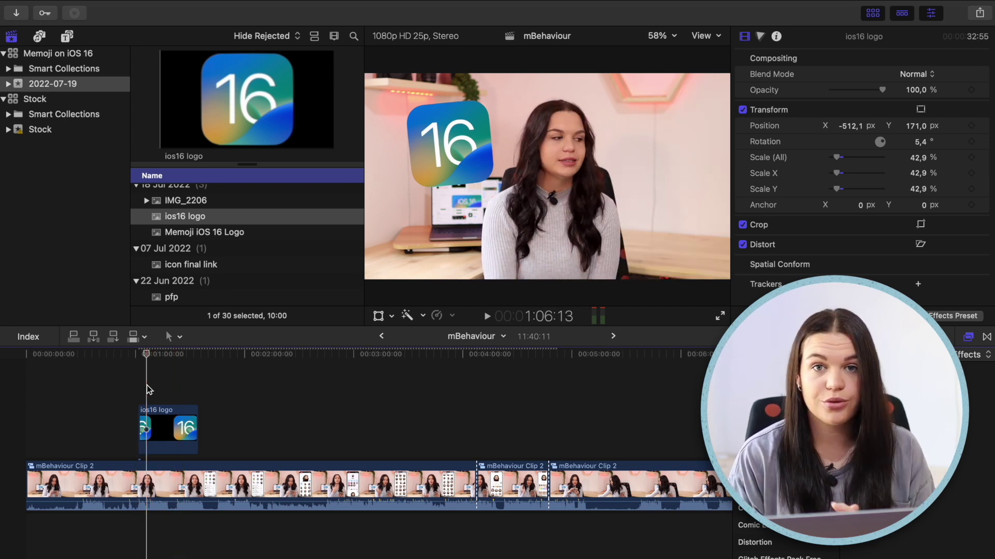
{"action": "key", "text": "s"}
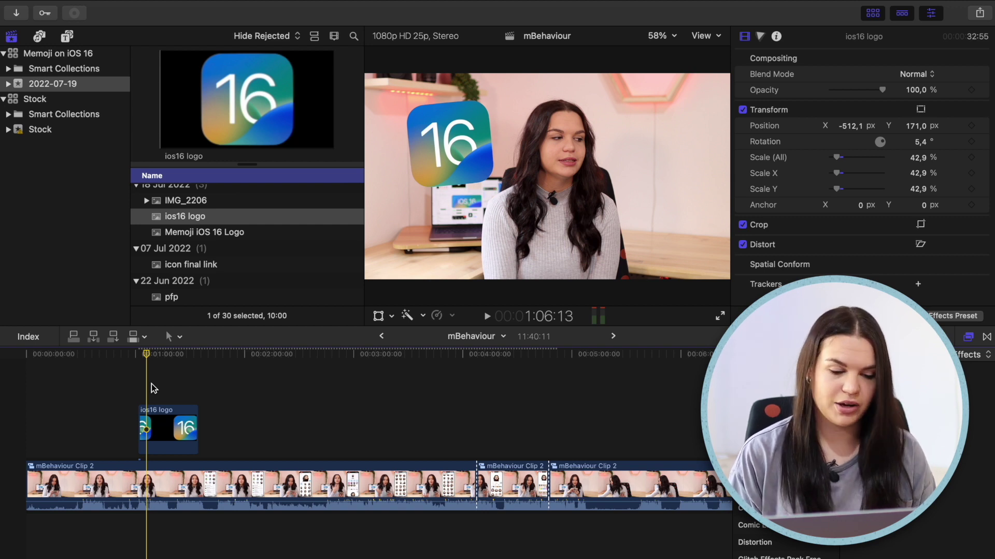
{"action": "key", "text": "space"}
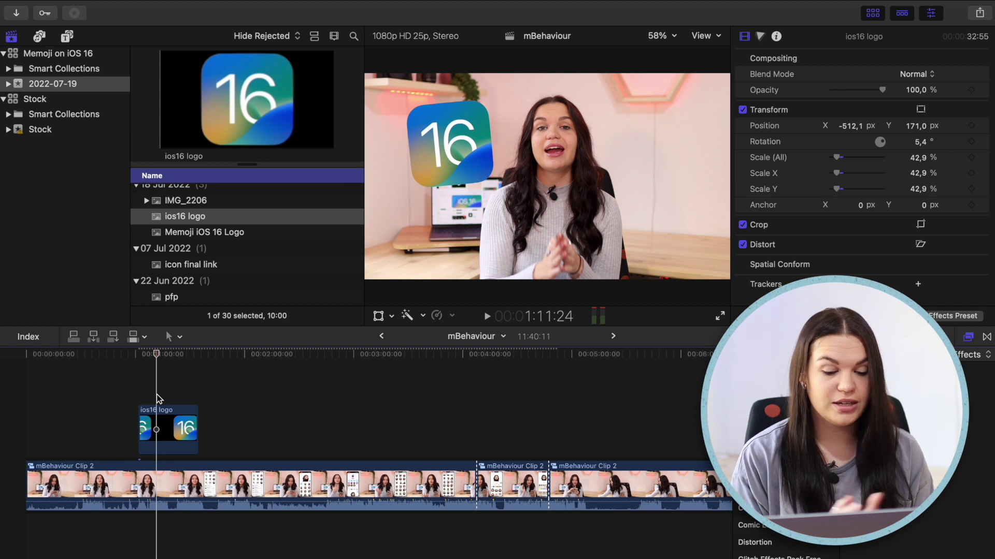
- Show the mBehavior Basic titles, turn the ios16 logo into a compound clip with the default name, and open it
{"action": "left_click", "coordinate": [67, 36]}
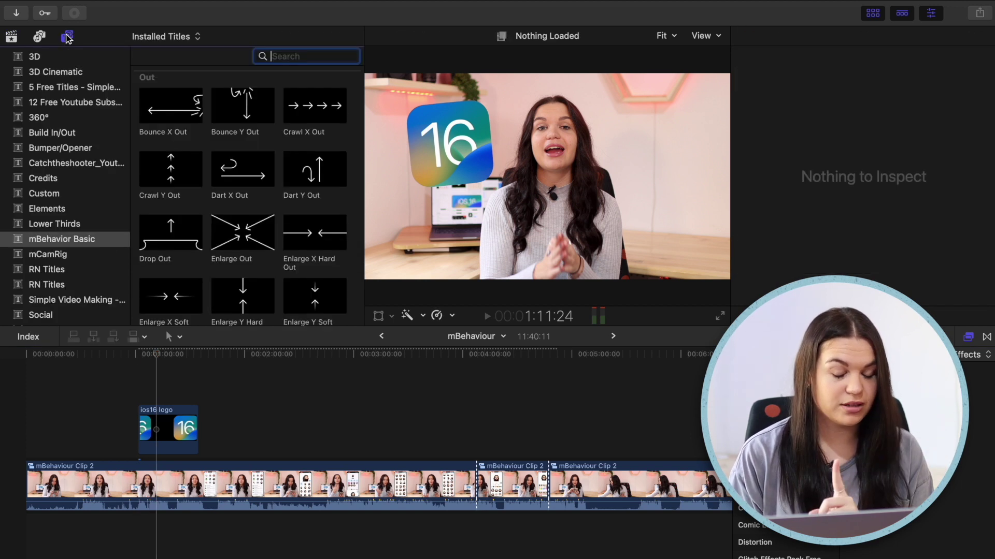
{"action": "left_click", "coordinate": [168, 430]}
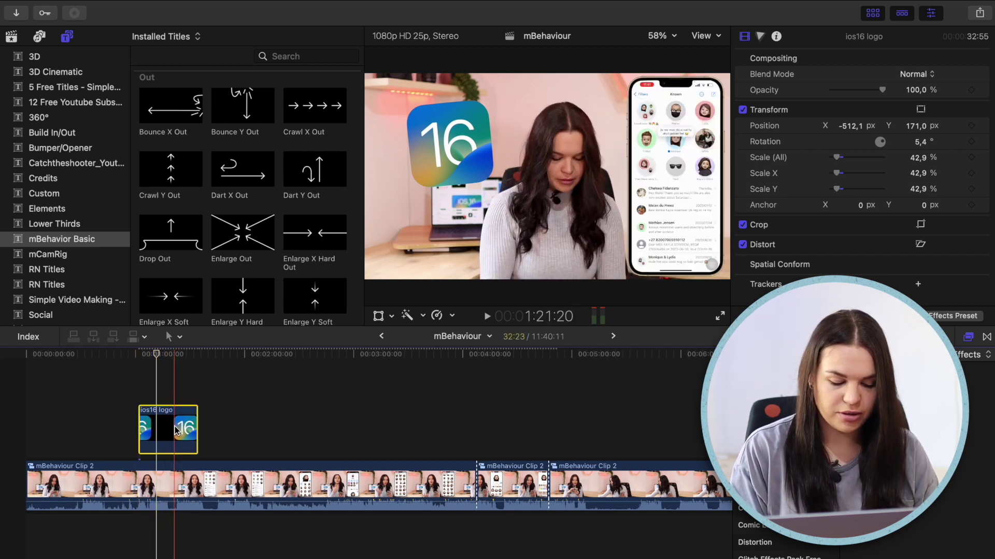
{"action": "key", "text": "alt+g"}
{"action": "key", "text": "Return"}
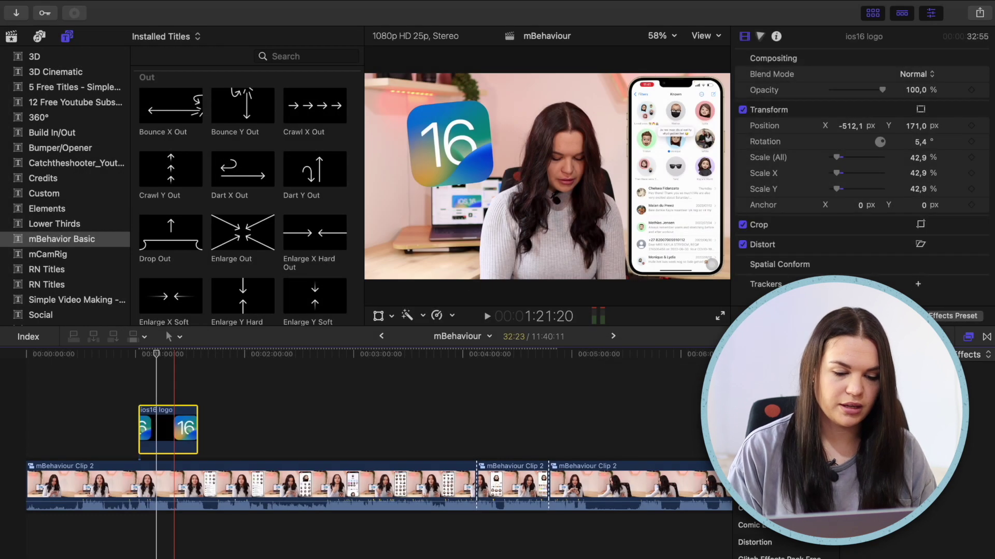
{"action": "double_click", "coordinate": [168, 428]}
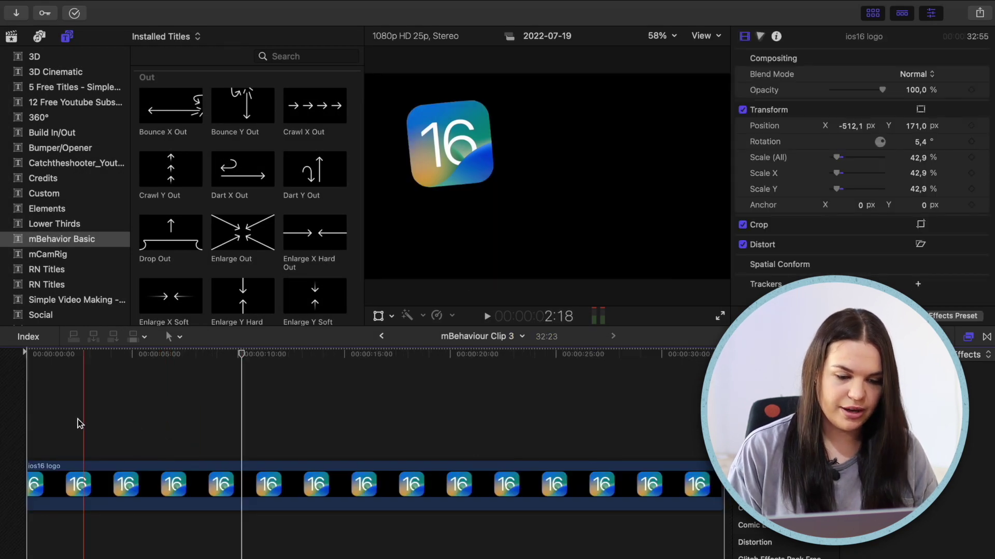
- Inspect the start and end of the ios16 logo inside its compound clip
{"action": "left_click", "coordinate": [23, 414]}
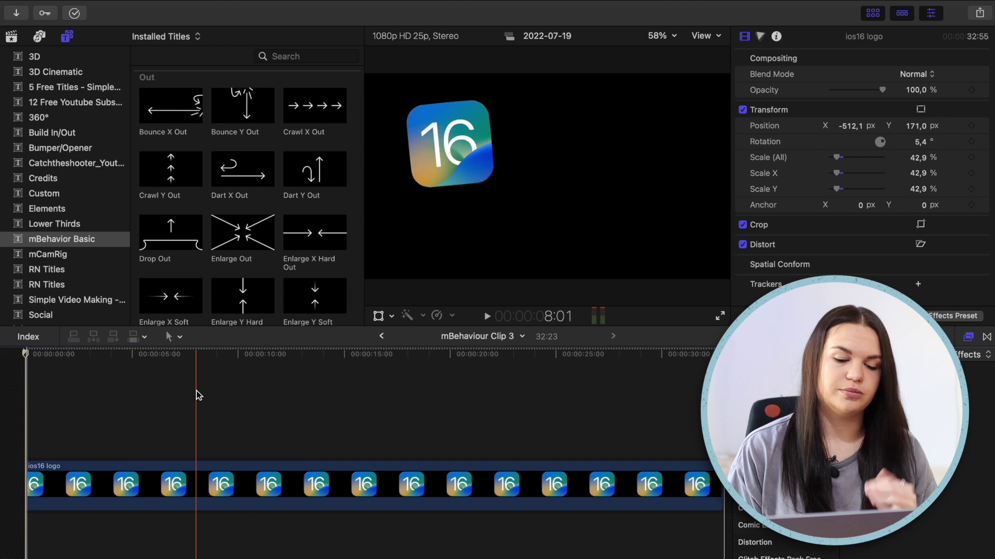
{"action": "key", "text": "super+minus"}
{"action": "left_click", "coordinate": [142, 460]}
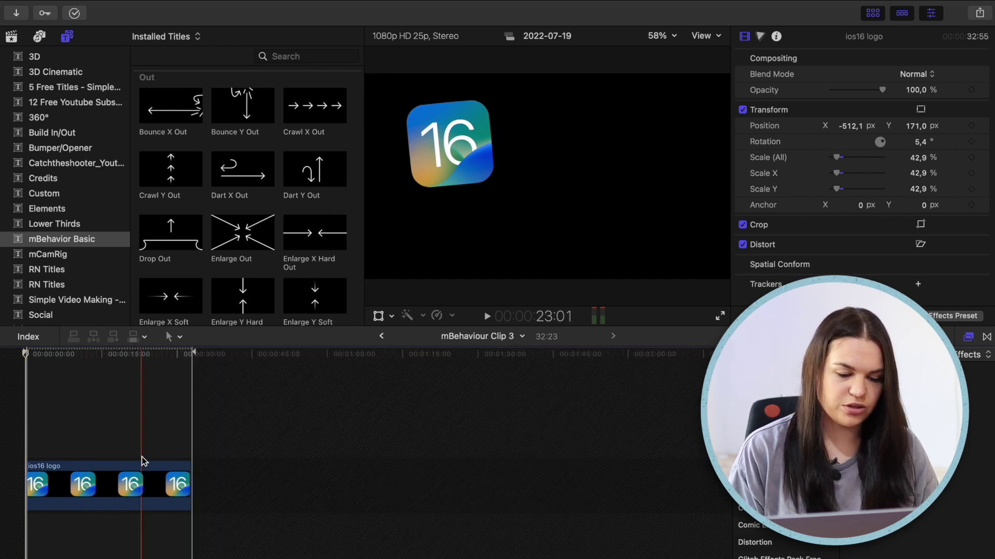
{"action": "key", "text": "super+equal"}
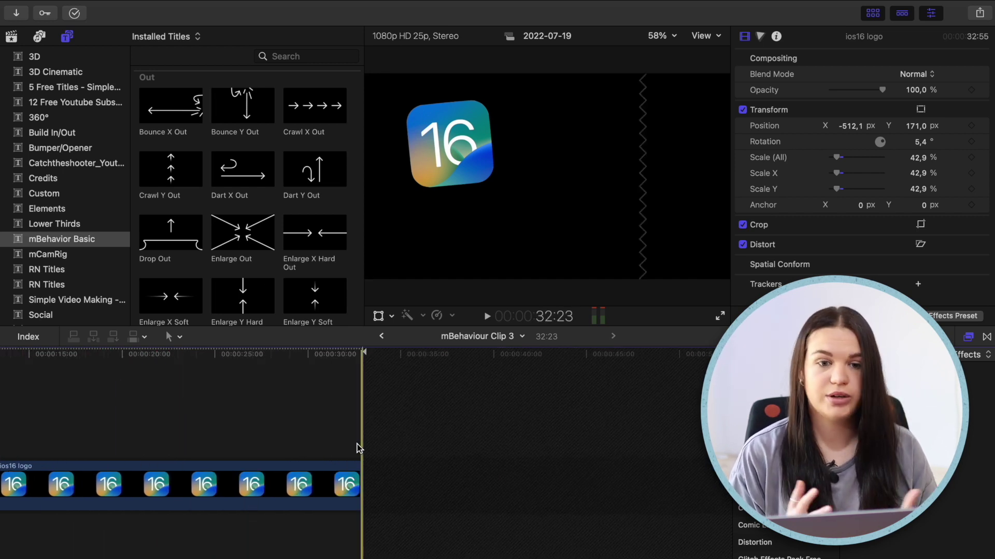
{"action": "scroll", "coordinate": [356, 443], "scroll_direction": "left", "scroll_amount": 10}
{"action": "left_click", "coordinate": [27, 434]}
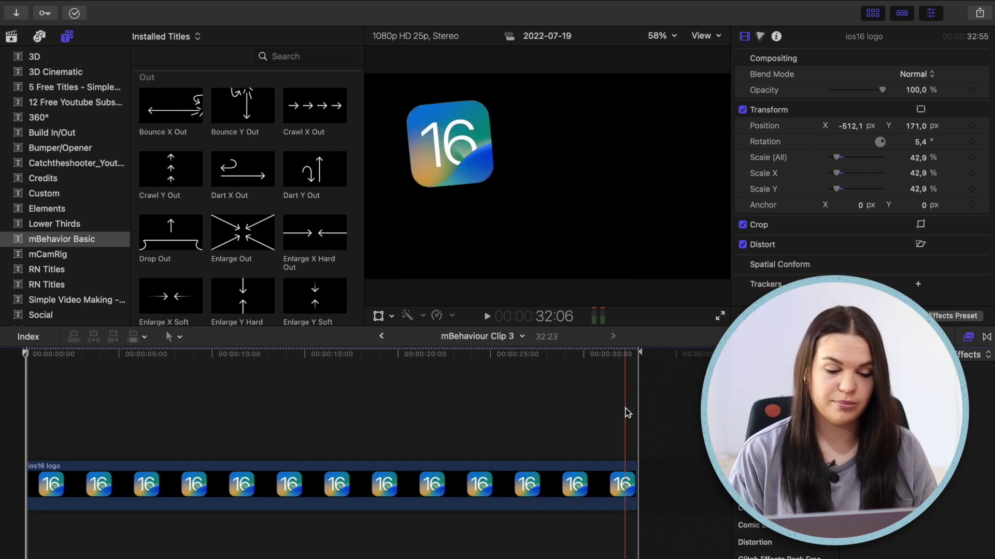
- Return to the mBehaviour timeline, check the end edge of the logo's compound clip, and reopen the clip
{"action": "left_click", "coordinate": [380, 335]}
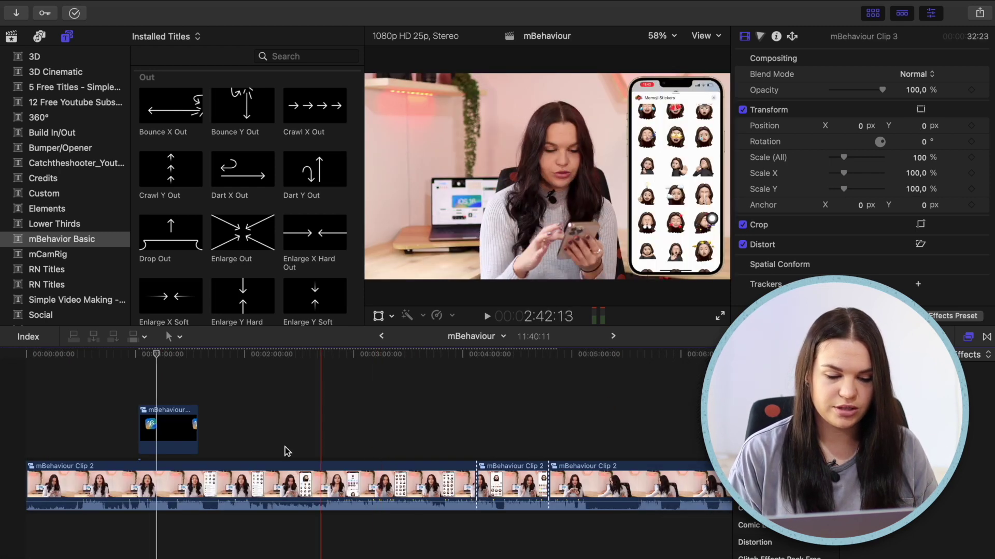
{"action": "key", "text": "super+equal"}
{"action": "mouse_move", "coordinate": [198, 435]}
{"action": "left_mouse_down"}
{"action": "mouse_move", "coordinate": [274, 434]}
{"action": "mouse_move", "coordinate": [199, 435]}
{"action": "left_mouse_up"}
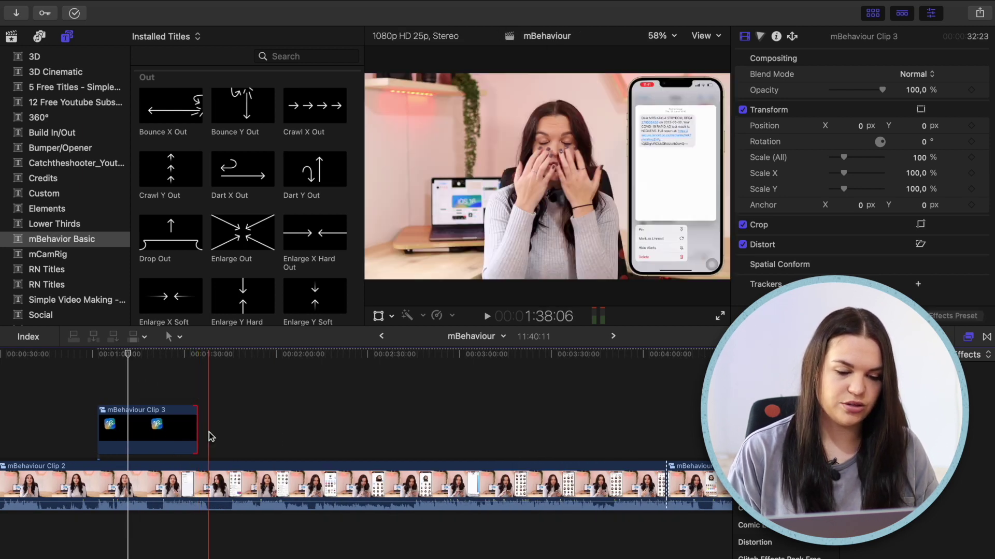
{"action": "double_click", "coordinate": [161, 441]}
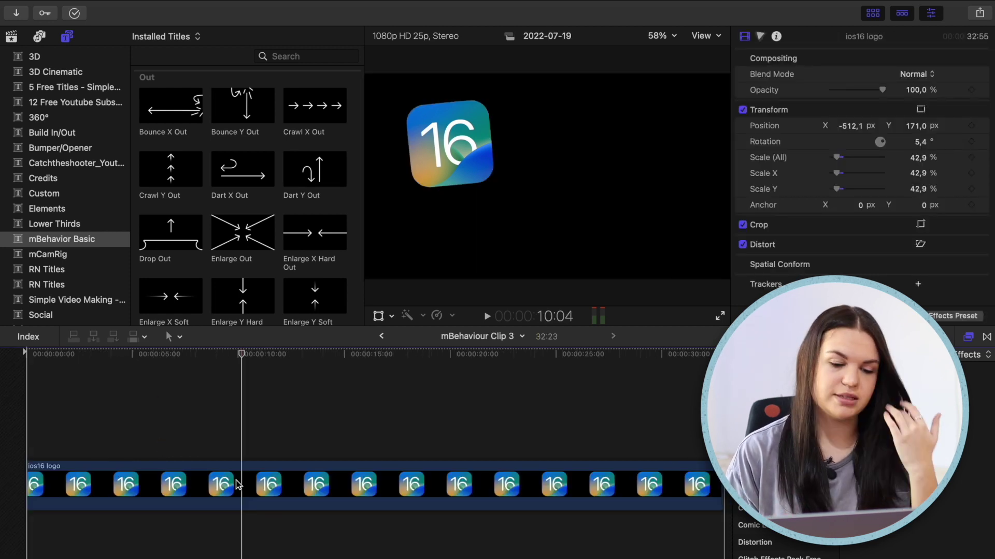
- Add the Bounce X In title above the start of the ios16 logo and play the entrance animation
{"action": "scroll", "coordinate": [209, 207], "scroll_direction": "up", "scroll_amount": 10}
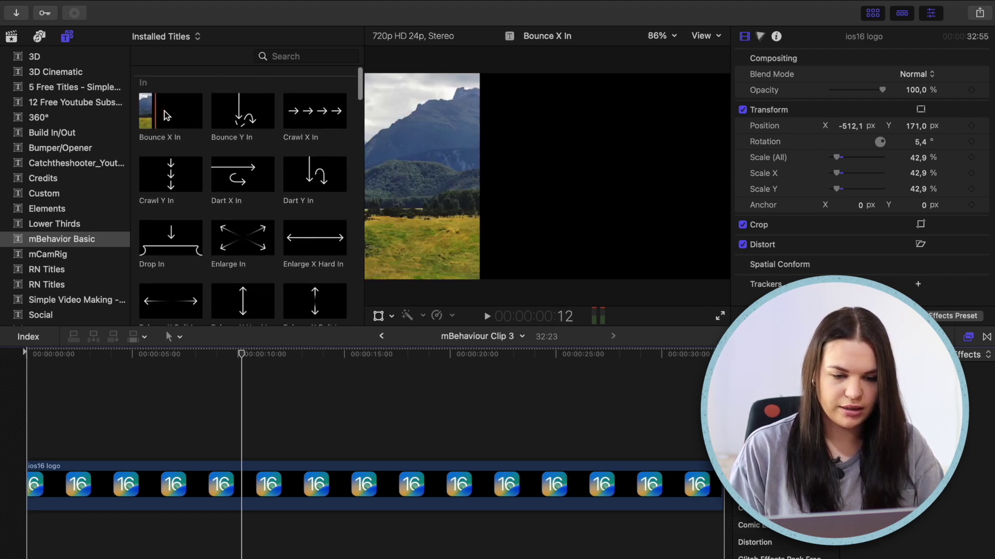
{"action": "left_click_drag", "start_coordinate": [160, 116], "coordinate": [28, 405]}
{"action": "key", "text": "space"}
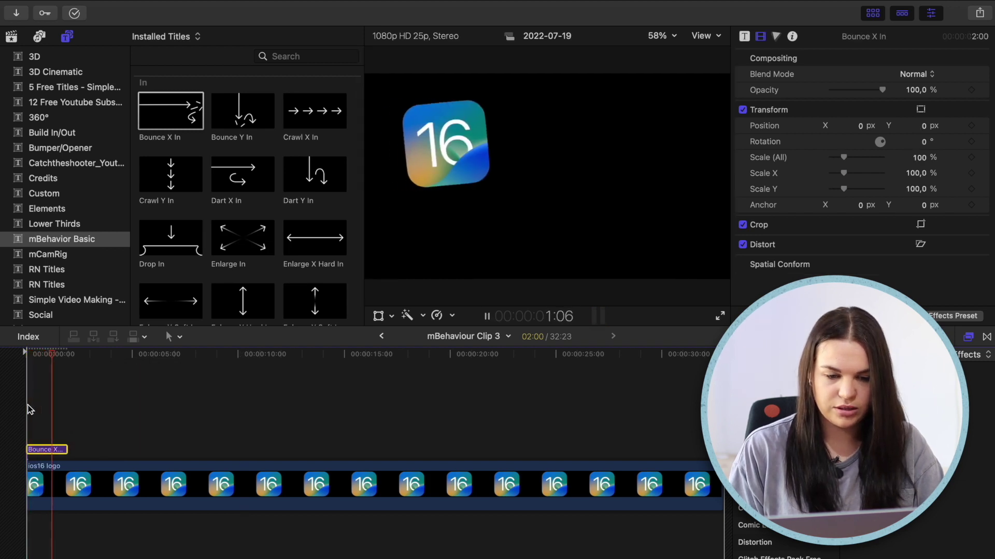
{"action": "key", "text": "space"}
- Try the Bounce title from the Through group above the logo at about 6 seconds, play it, and delete it
{"action": "scroll", "coordinate": [30, 410], "scroll_direction": "right", "scroll_amount": 2}
{"action": "scroll", "coordinate": [298, 260], "scroll_direction": "down", "scroll_amount": 10}
{"action": "scroll", "coordinate": [297, 260], "scroll_direction": "down", "scroll_amount": 10}
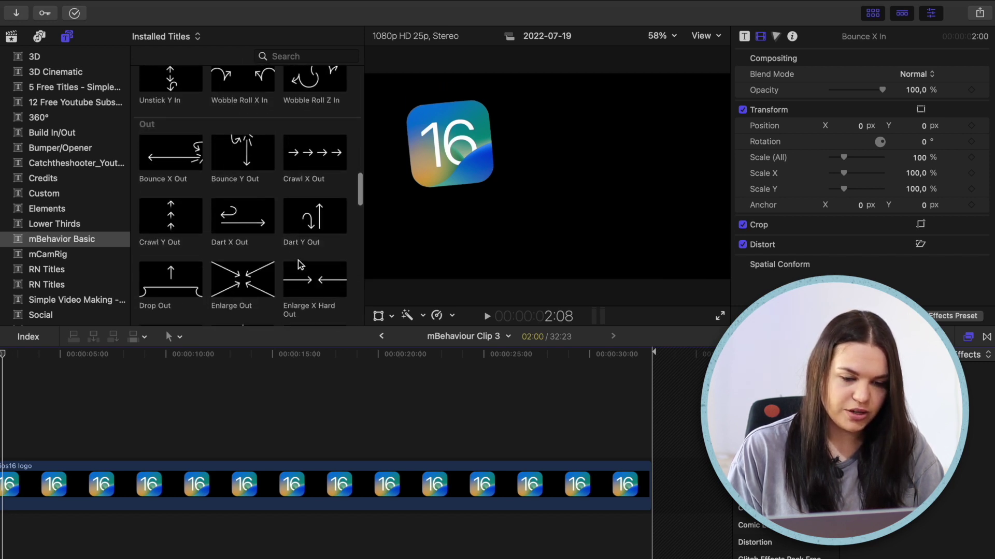
{"action": "scroll", "coordinate": [297, 260], "scroll_direction": "down", "scroll_amount": 10}
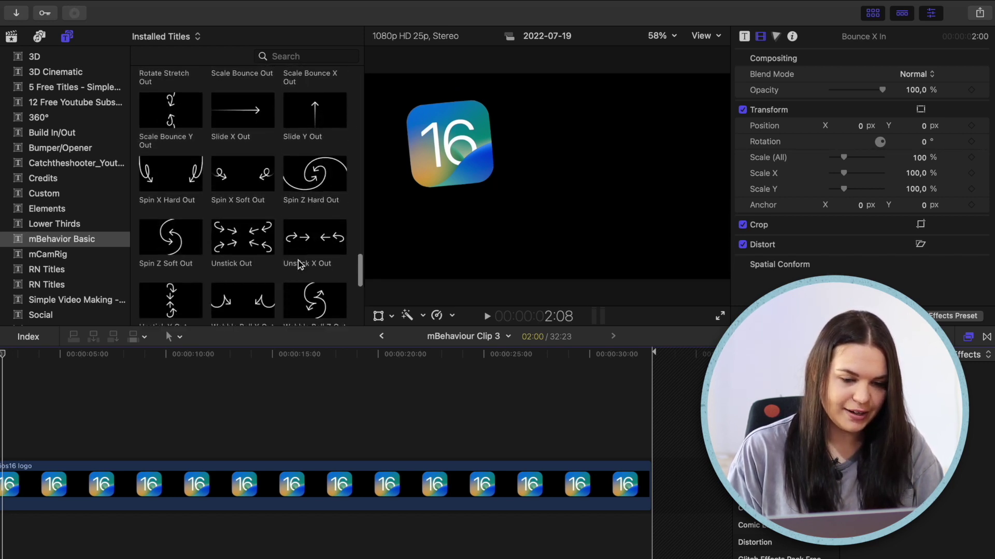
{"action": "scroll", "coordinate": [300, 265], "scroll_direction": "down", "scroll_amount": 1}
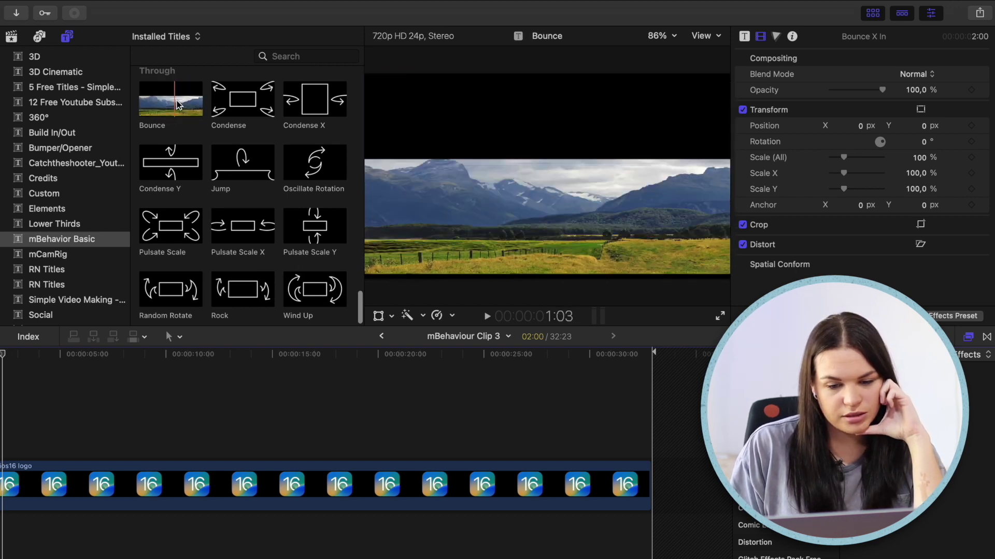
{"action": "left_click_drag", "start_coordinate": [200, 106], "coordinate": [85, 426]}
{"action": "key", "text": "space"}
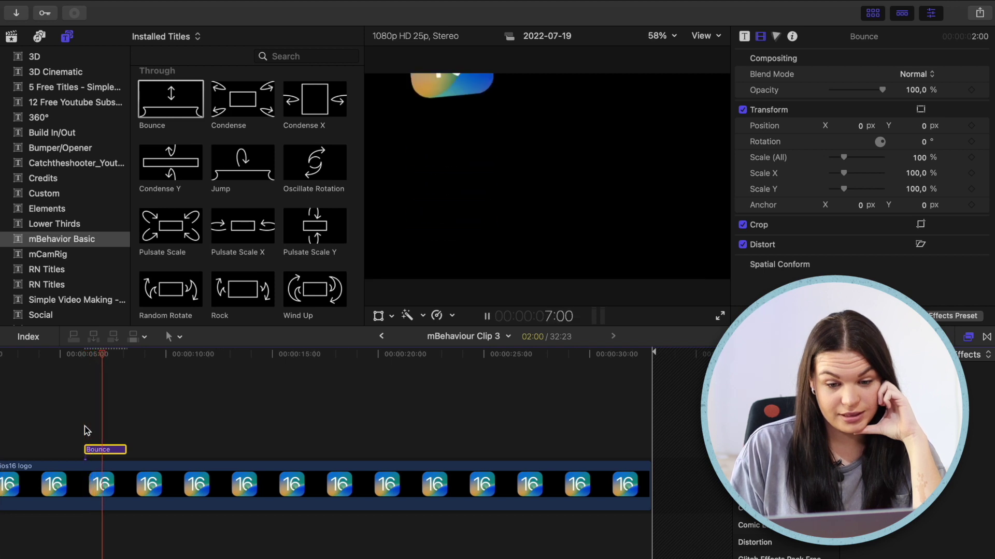
{"action": "key", "text": "Delete"}
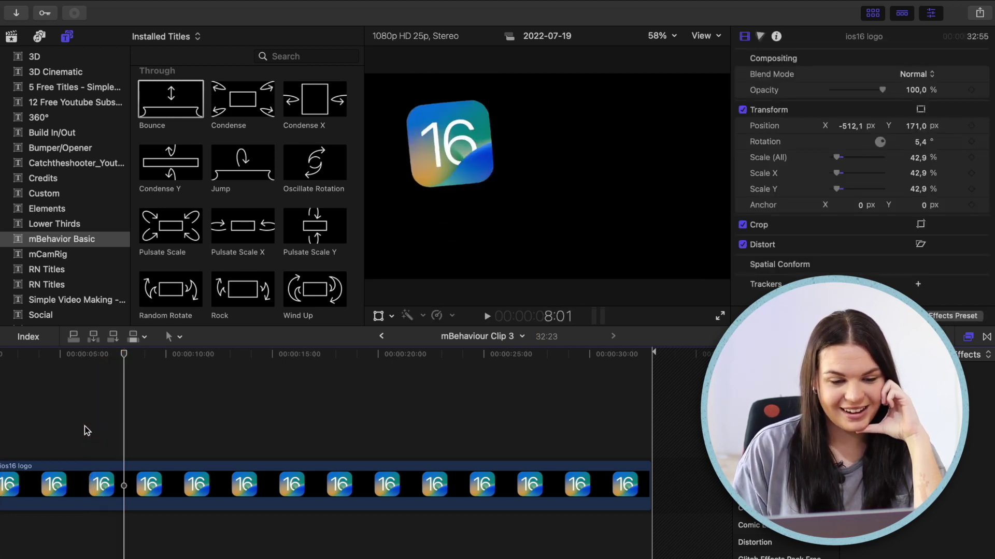
- Add the Condense title above the middle of the ios16 logo with a duration of 6:02 and play it
{"action": "scroll", "coordinate": [311, 259], "scroll_direction": "up", "scroll_amount": 2}
{"action": "left_click_drag", "start_coordinate": [243, 161], "coordinate": [159, 444]}
{"action": "key", "text": "space"}
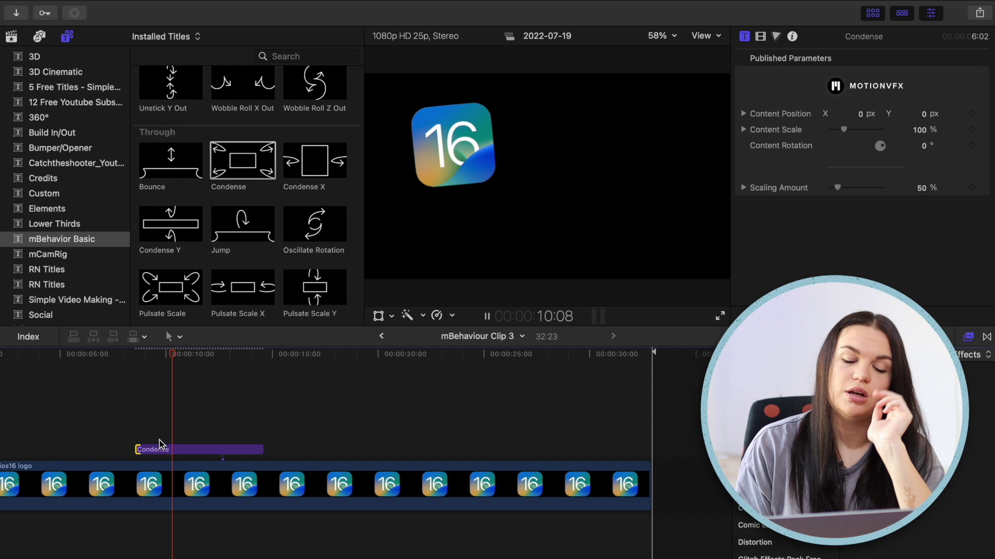
{"action": "key", "text": "space"}
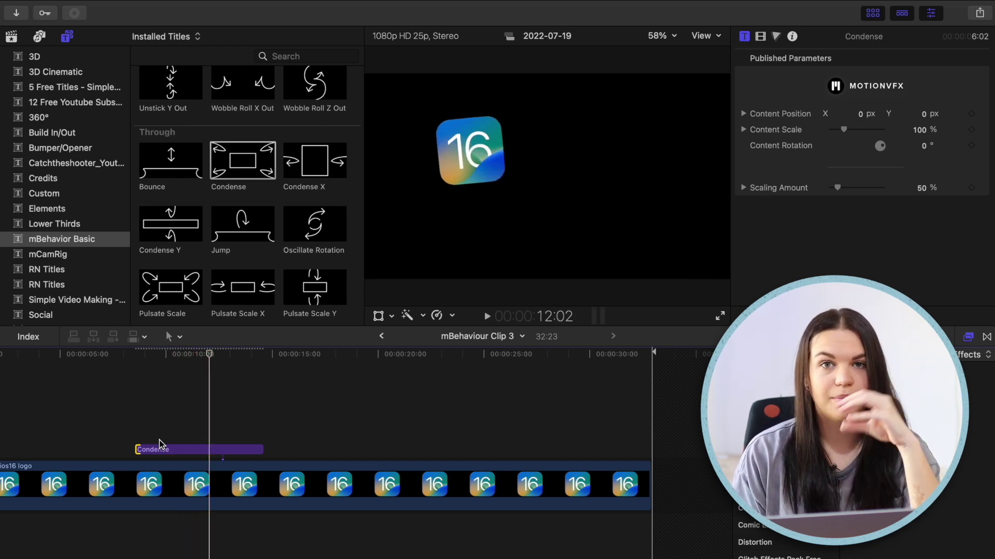
{"action": "key", "text": "space"}
{"action": "scroll", "coordinate": [159, 443], "scroll_direction": "left", "scroll_amount": 3}
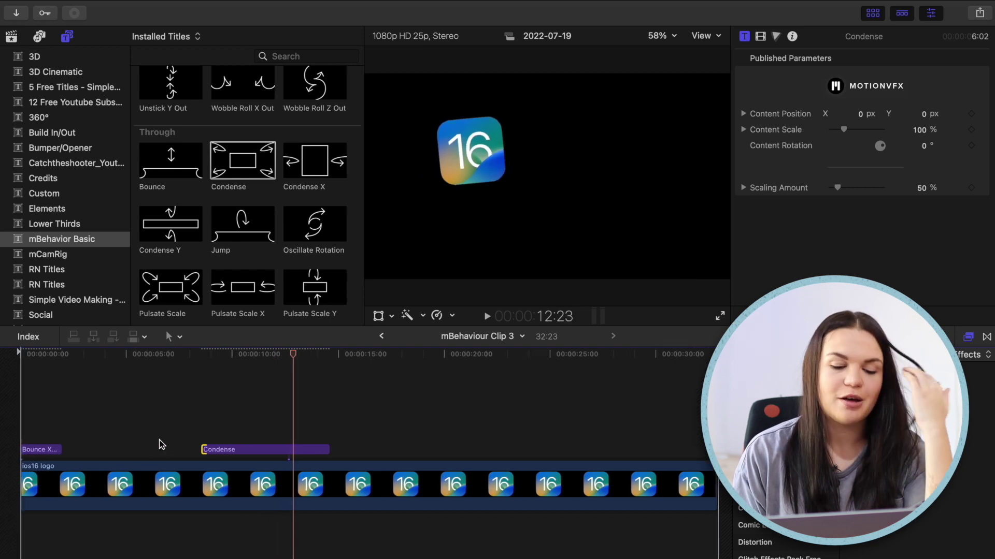
- Make the Condense title start right after Bounce X In, extend its duration to 27:22, and play it
{"action": "left_click_drag", "start_coordinate": [233, 450], "coordinate": [75, 449]}
{"action": "left_click_drag", "start_coordinate": [170, 450], "coordinate": [632, 444]}
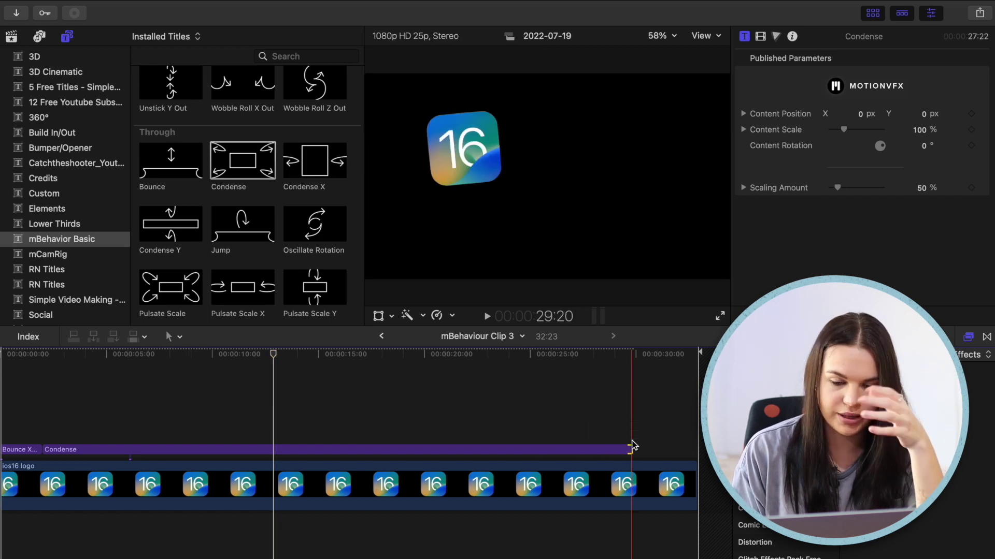
{"action": "key", "text": "space"}
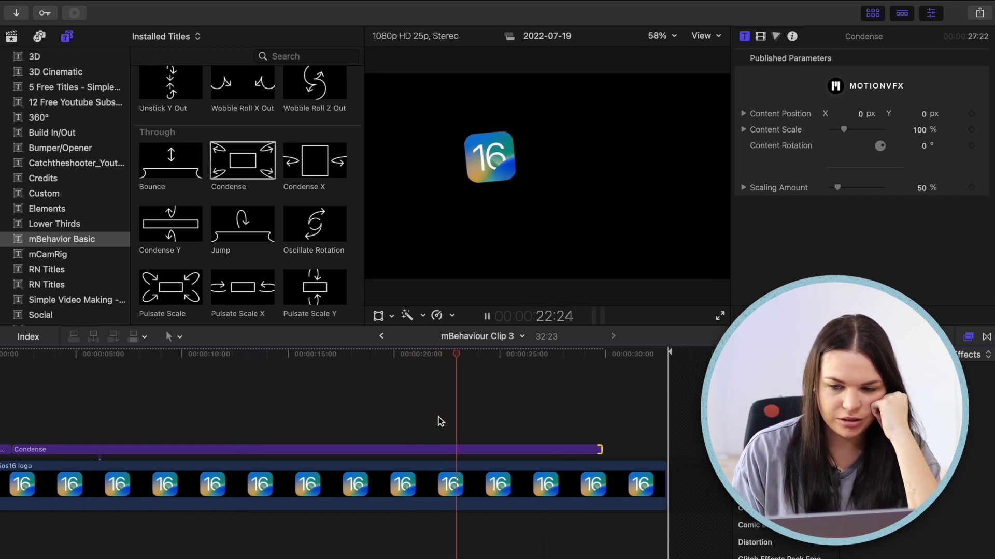
- Add the Bounce X Out title at the end of the ios16 logo and extend Condense to 28:23 to meet it
{"action": "scroll", "coordinate": [229, 208], "scroll_direction": "down", "scroll_amount": 10}
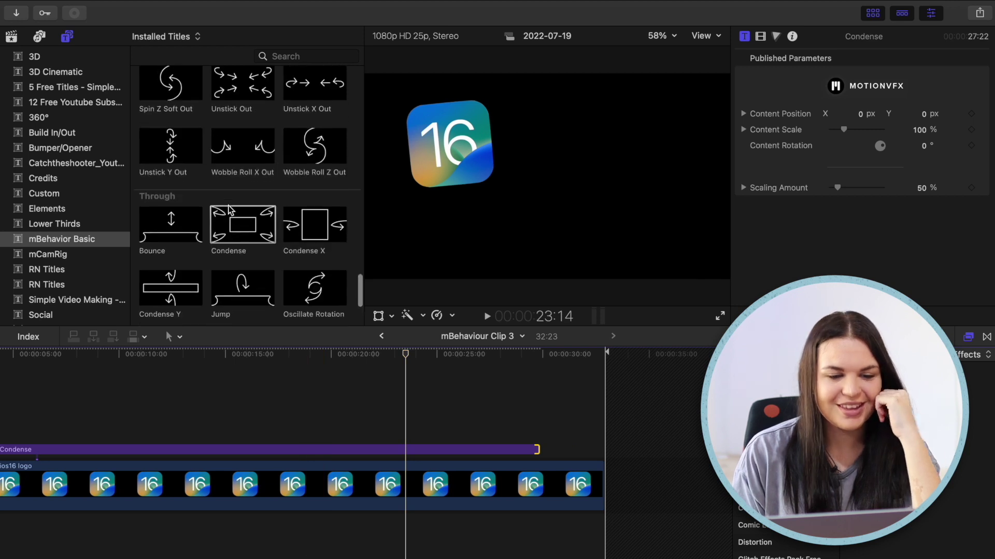
{"action": "scroll", "coordinate": [228, 205], "scroll_direction": "up", "scroll_amount": 5}
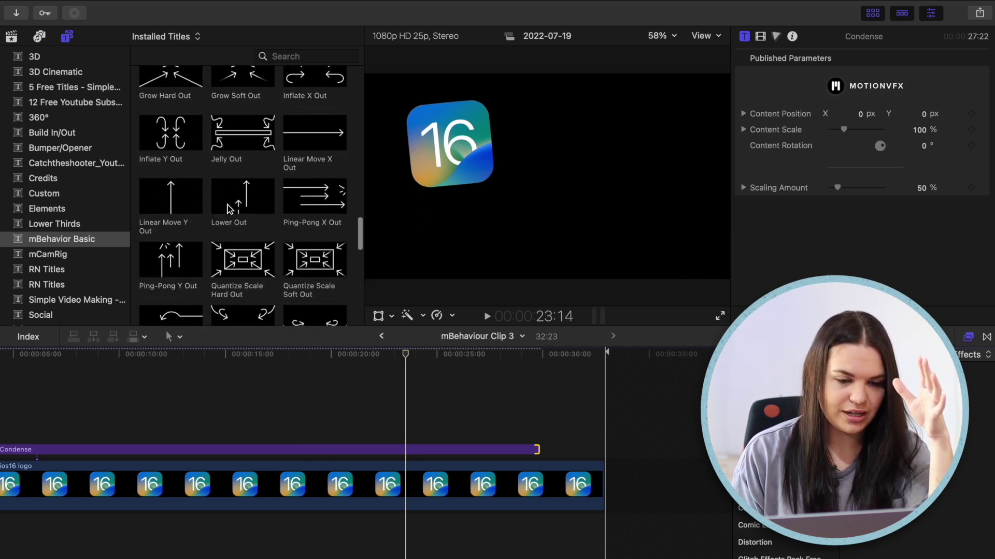
{"action": "left_click_drag", "start_coordinate": [171, 109], "coordinate": [558, 450]}
- Play the logo's entrance at the start of the compound clip and its exit at the end
{"action": "key", "text": "Home"}
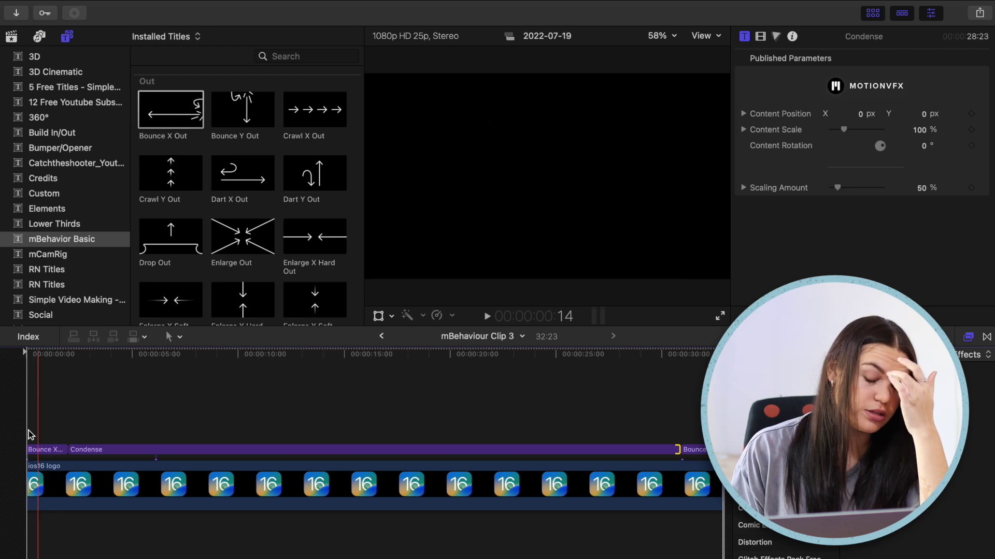
{"action": "key", "text": "space"}
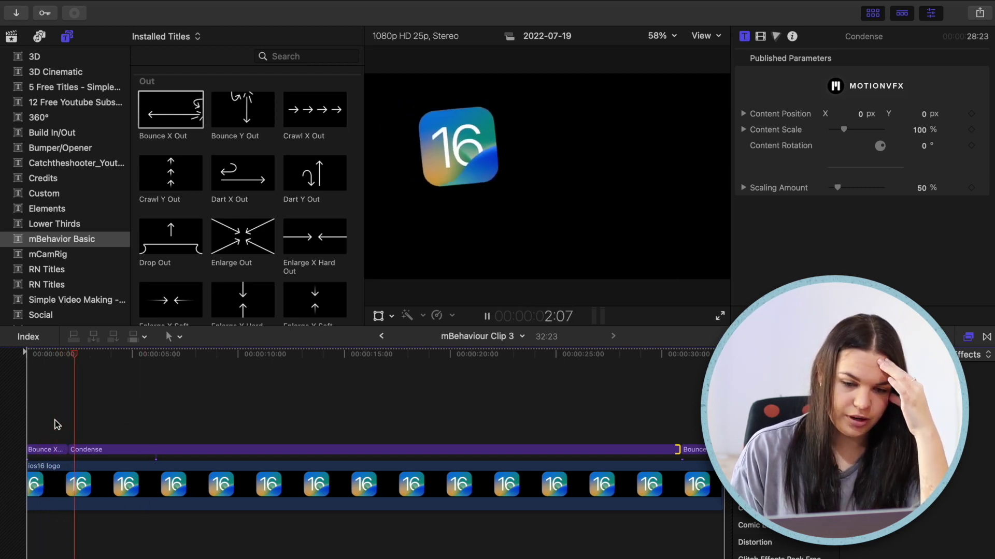
{"action": "key", "text": "End"}
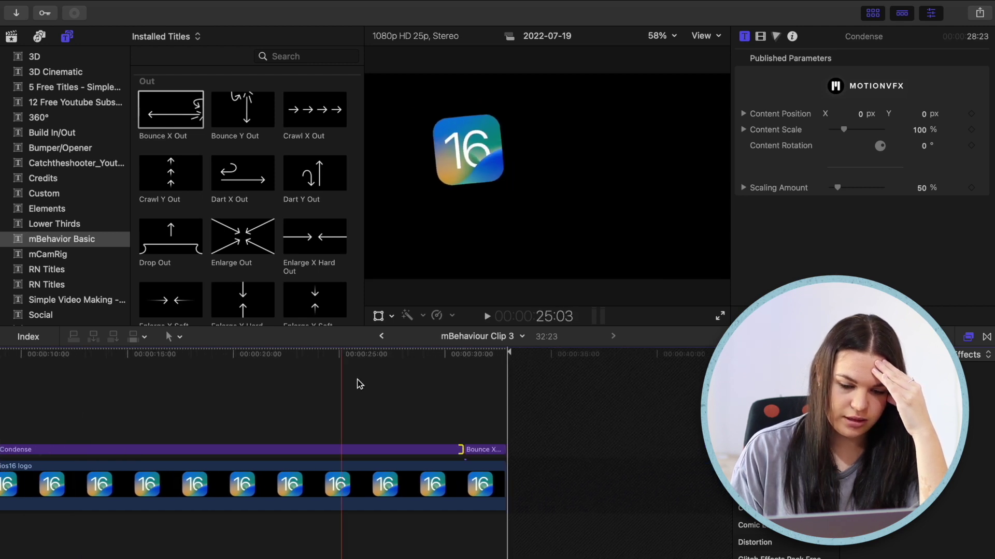
{"action": "key", "text": "space"}
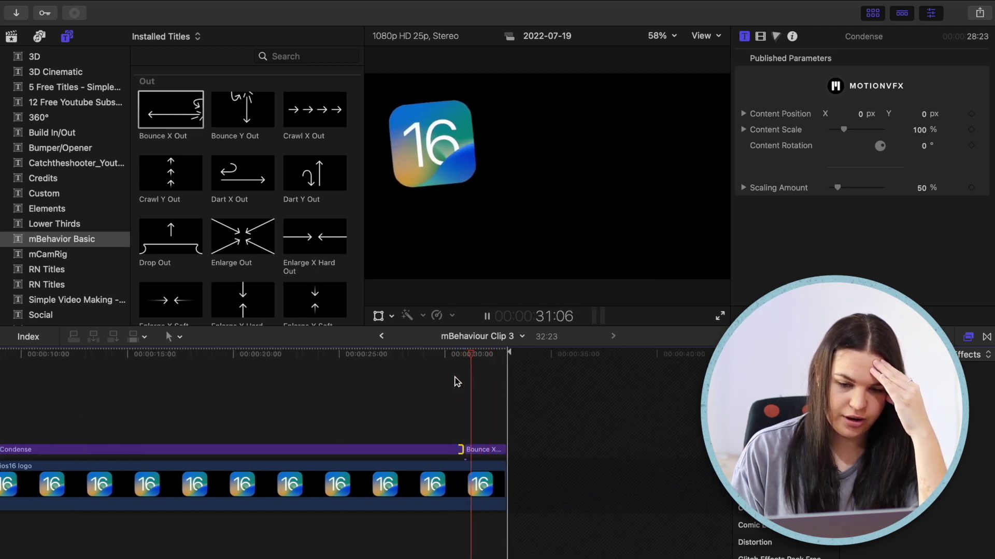
{"action": "key", "text": "space"}
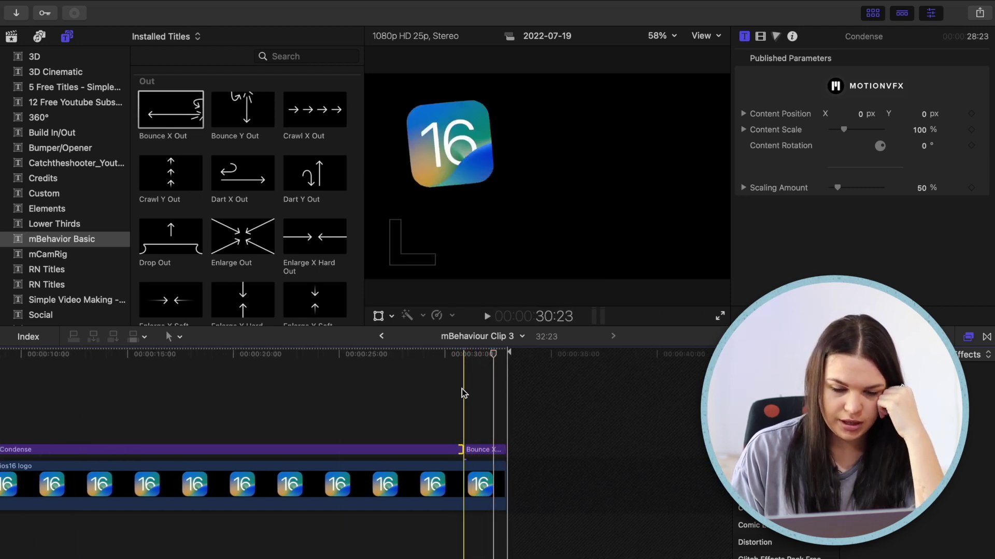
- Extend the Condense title to 29:18 so it overlaps the start of Bounce X Out, and play the transition
{"action": "left_click", "coordinate": [468, 448]}
{"action": "mouse_move", "coordinate": [466, 449]}
{"action": "left_mouse_down"}
{"action": "mouse_move", "coordinate": [479, 452]}
{"action": "mouse_move", "coordinate": [463, 449]}
{"action": "left_mouse_up"}
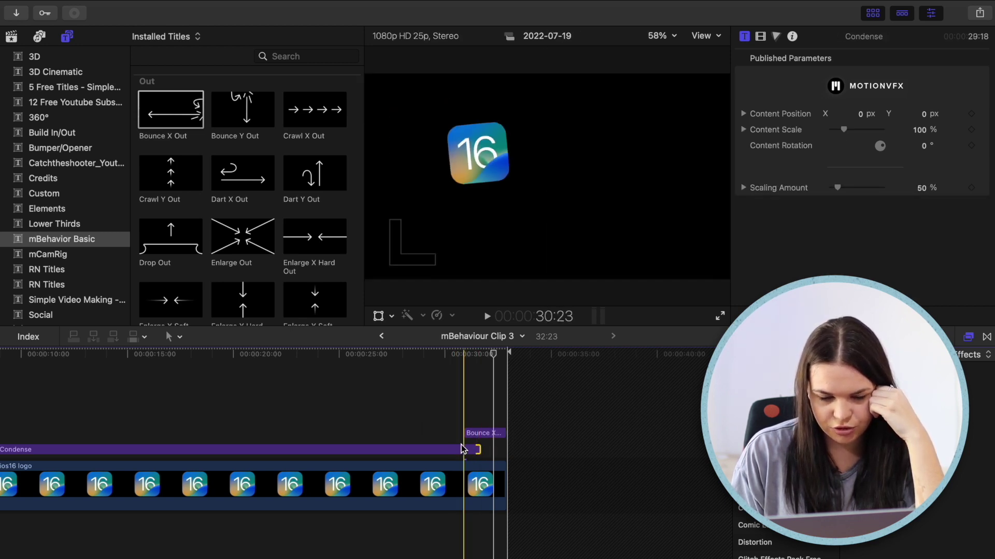
{"action": "key", "text": "space"}
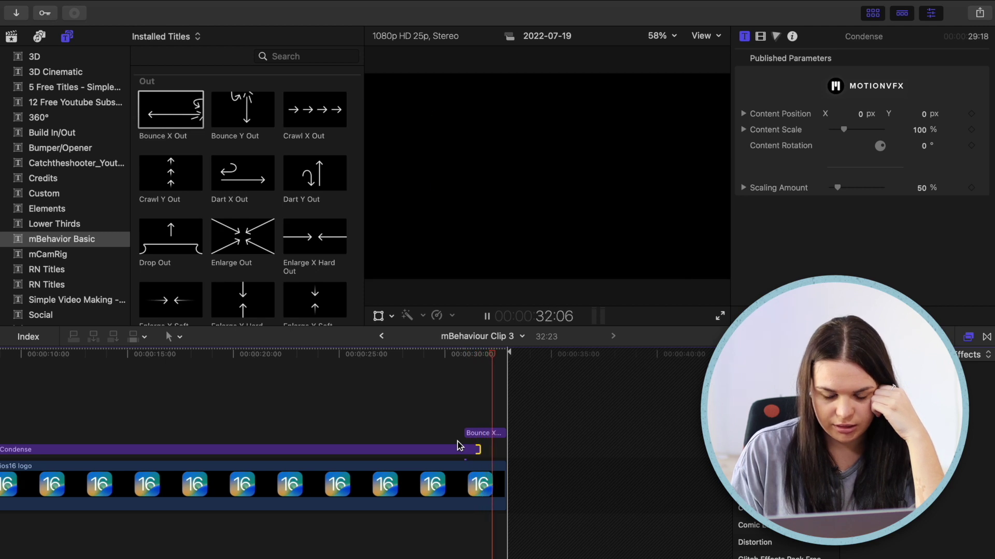
- Return to the mBehaviour project and play the timeline from just before mBehaviour Clip 3 to preview the logo over the footage
{"action": "left_click", "coordinate": [382, 336]}
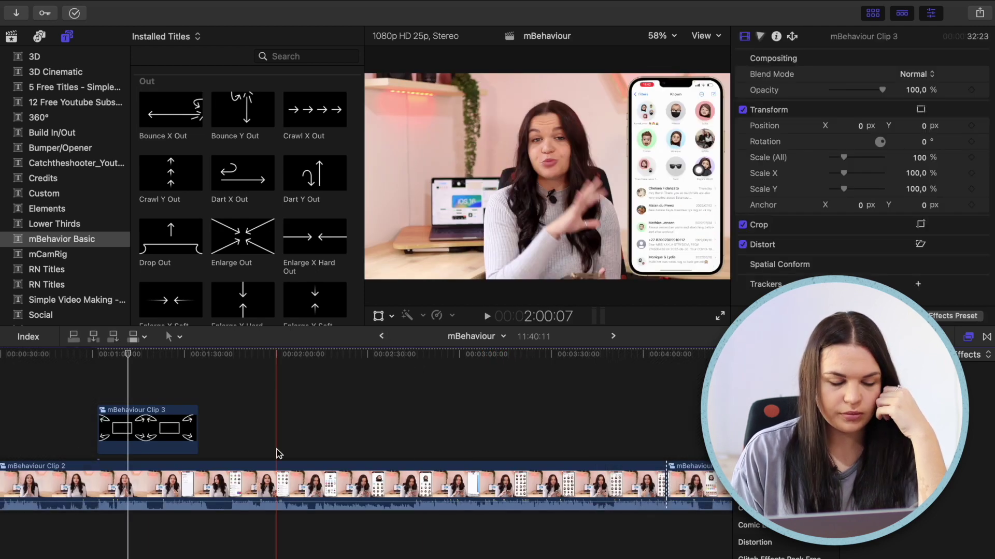
{"action": "left_click", "coordinate": [79, 439]}
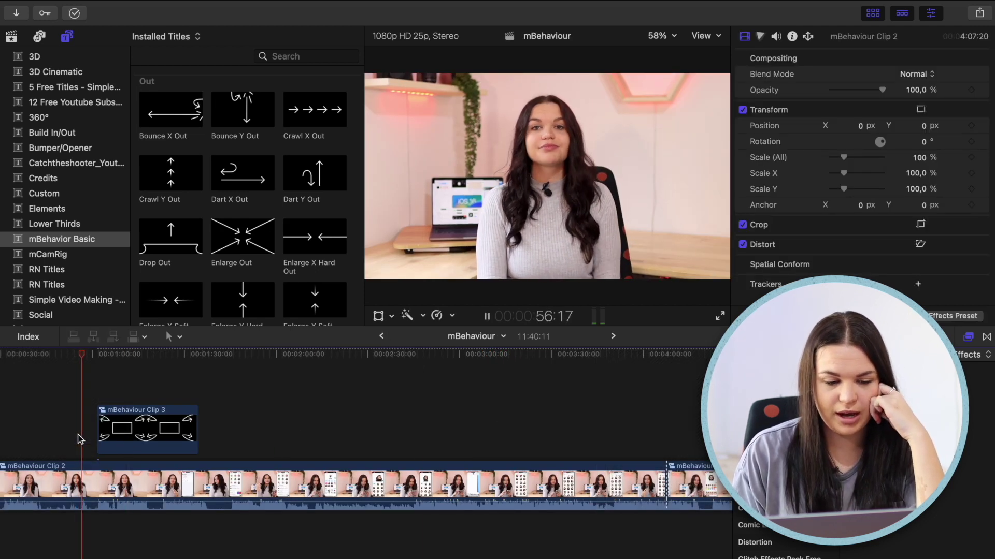
{"action": "key", "text": "super+equal"}
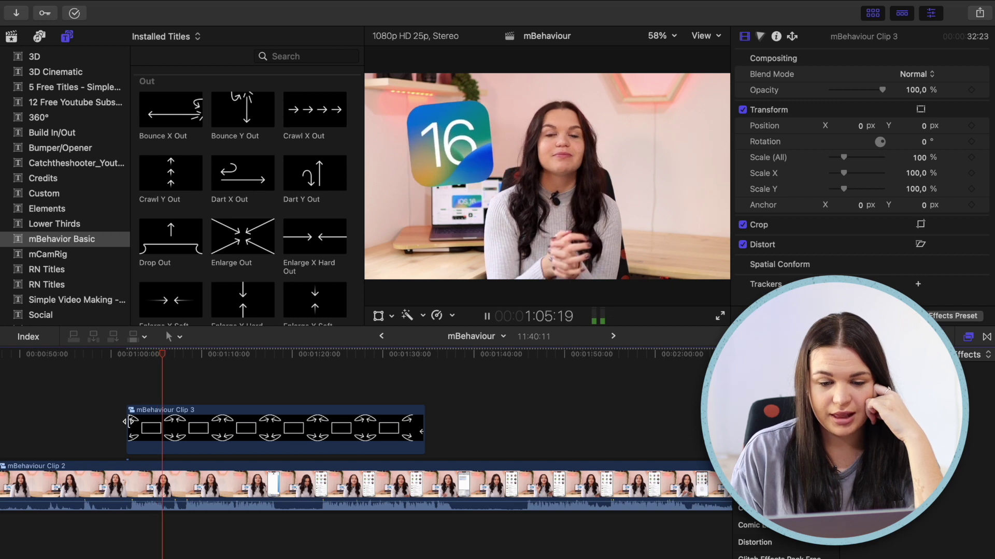
{"action": "key", "text": "space"}
{"action": "key", "text": "space"}
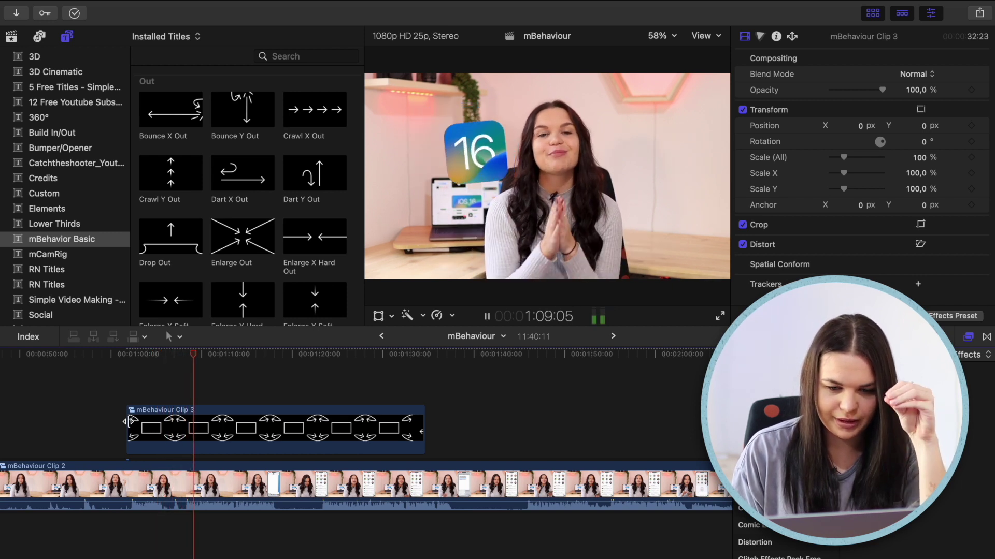
- Transform mBehaviour Clip 3 to a scale of about 81% and a position of about X -280 px, Y 39 px
{"action": "left_click", "coordinate": [378, 317]}
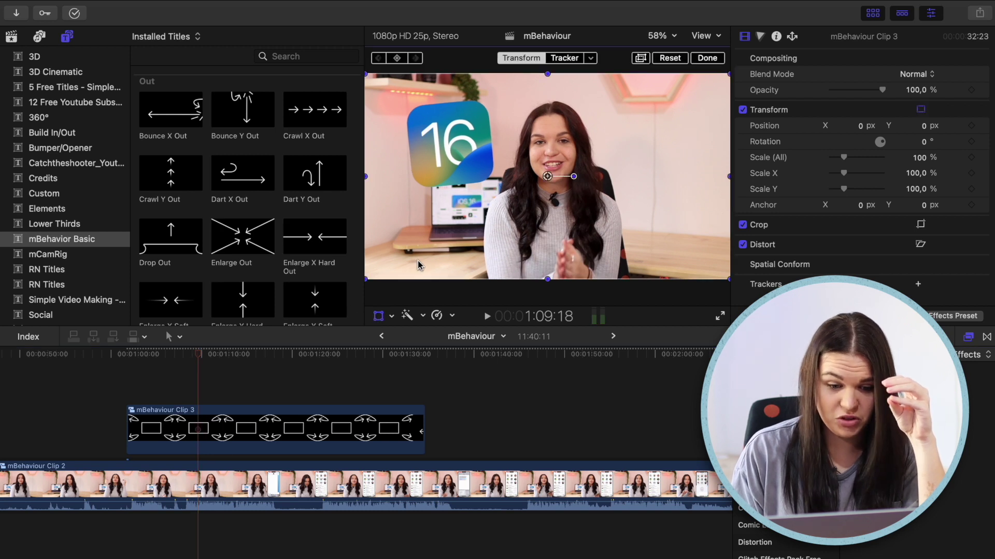
{"action": "left_click_drag", "start_coordinate": [731, 75], "coordinate": [658, 102]}
{"action": "left_click_drag", "start_coordinate": [520, 181], "coordinate": [468, 169]}
{"action": "left_click", "coordinate": [693, 57]}
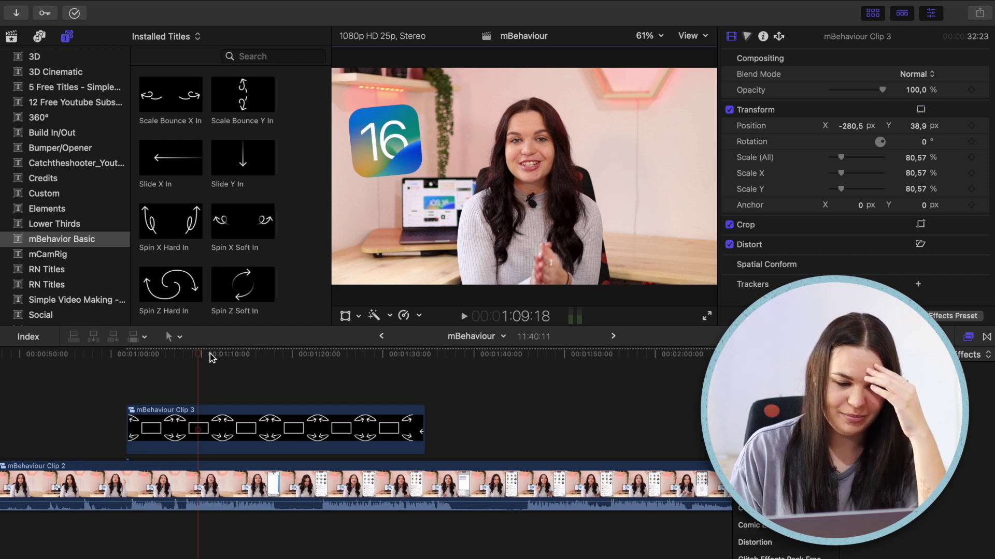
- Play the resized logo over the footage, check its exit at the end of mBehaviour Clip 3, and park the playhead mid-clip
{"action": "key", "text": "space"}
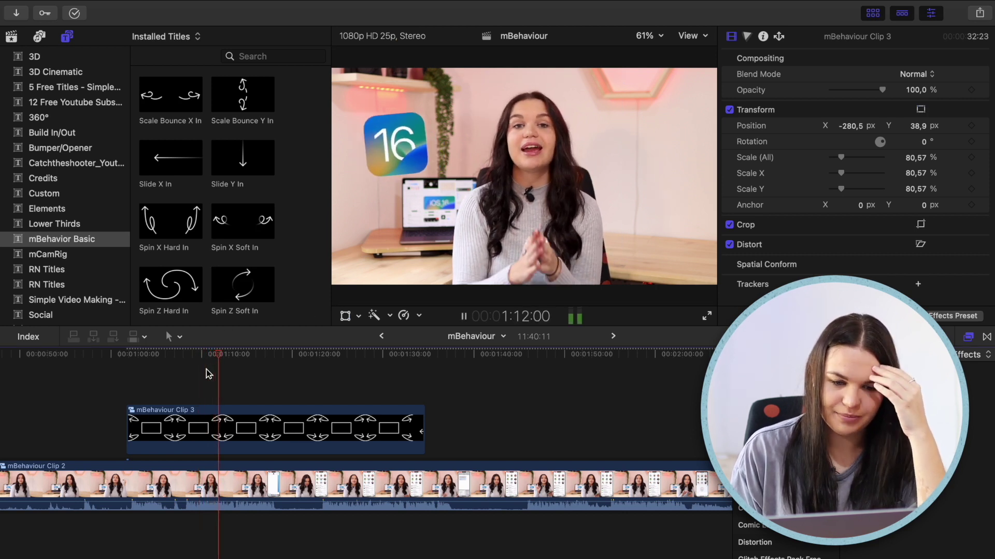
{"action": "key", "text": "space"}
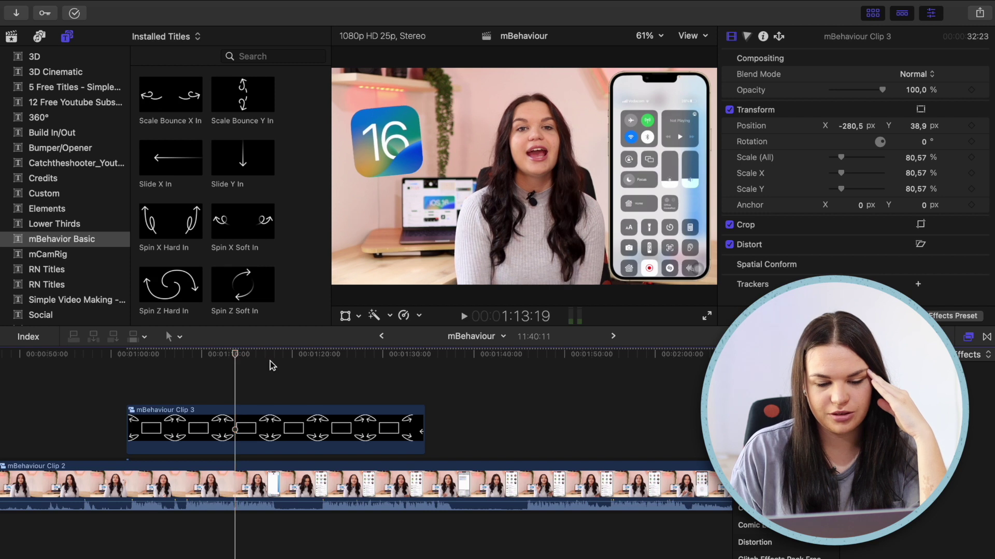
{"action": "left_click", "coordinate": [377, 371]}
{"action": "key", "text": "space"}
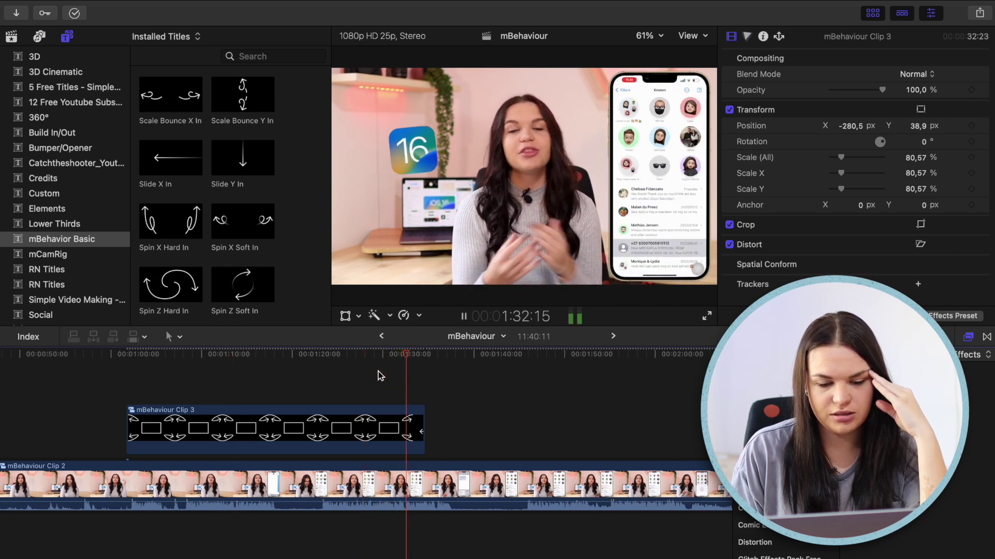
{"action": "key", "text": "space"}
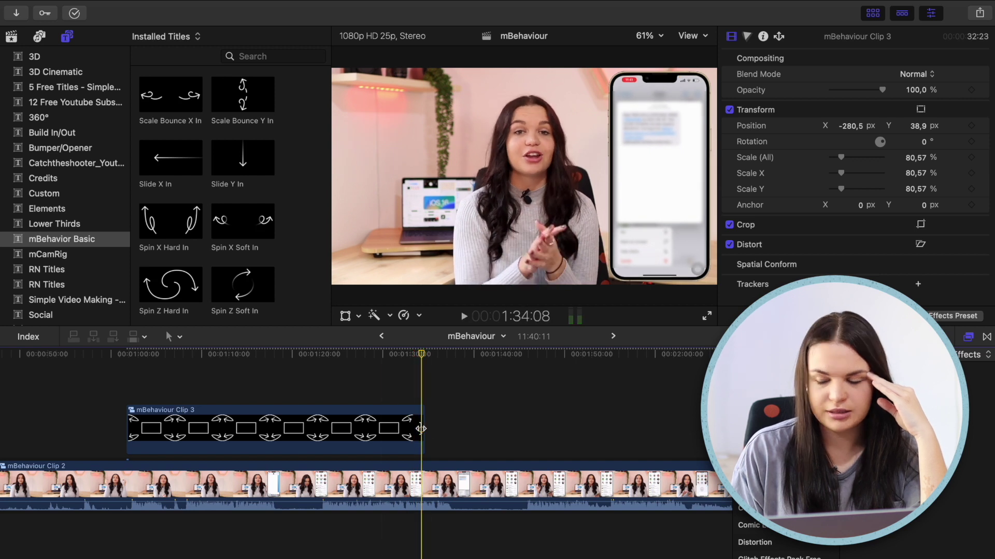
{"action": "left_click", "coordinate": [425, 434]}
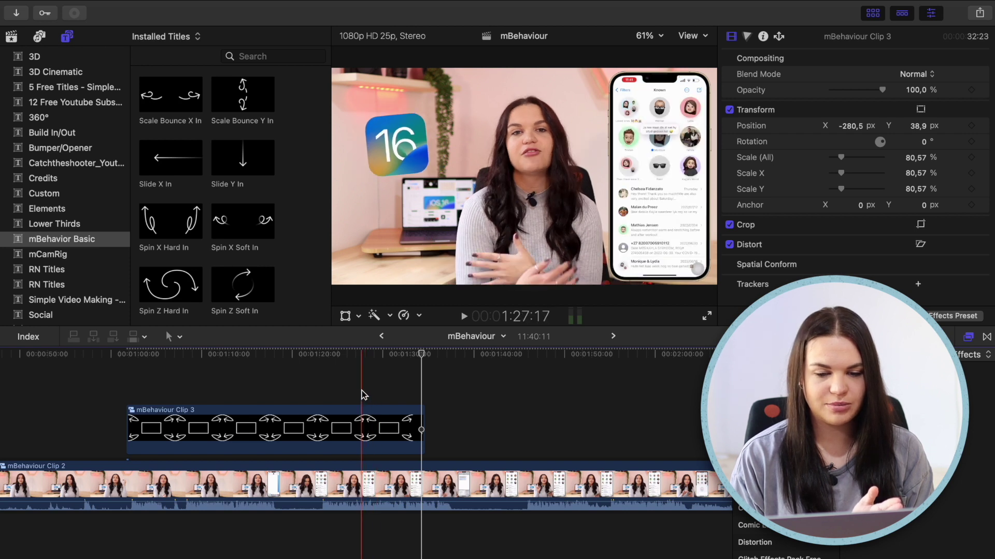
{"action": "left_click", "coordinate": [243, 386]}
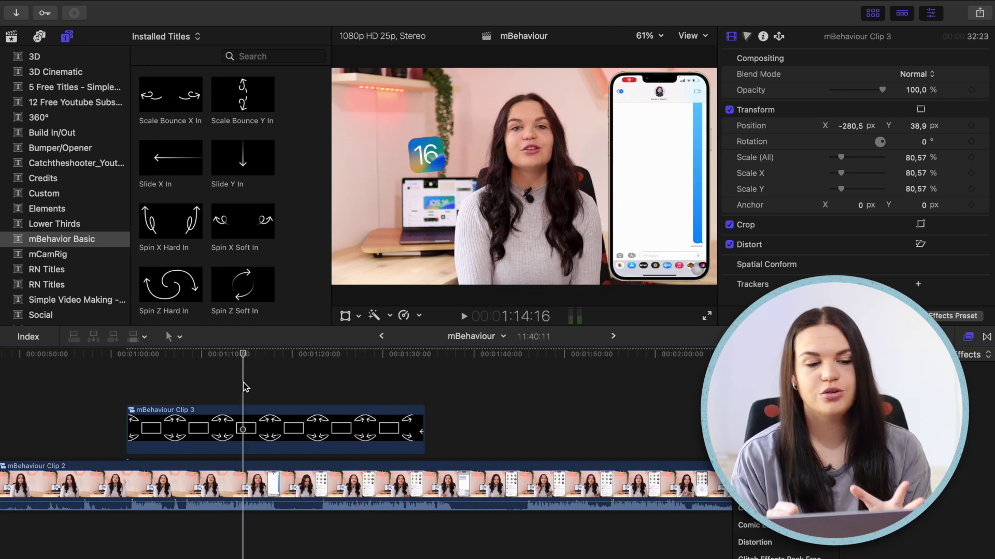